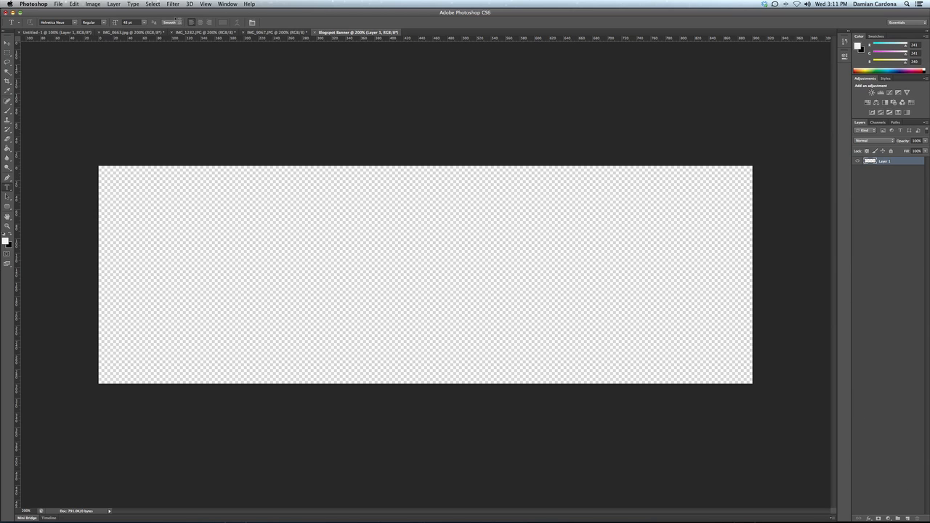
Step: Add a new Gradient Fill layer, Gradient Fill 1, to the banner
click(114, 4)
mouse_move(156, 69)
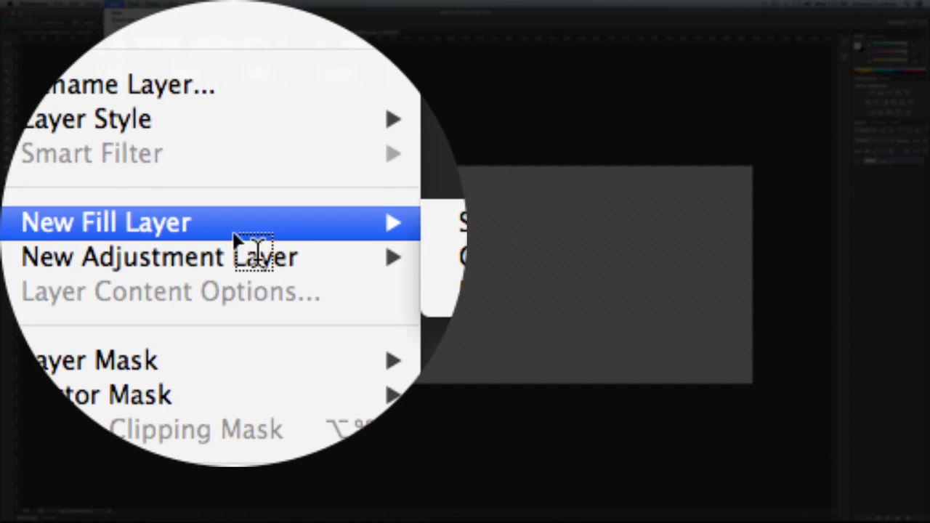
click(236, 234)
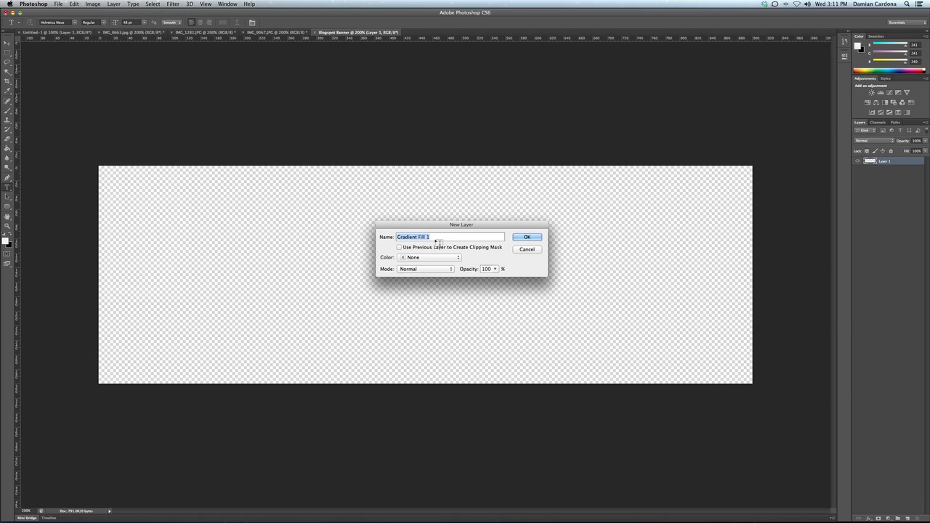
click(526, 238)
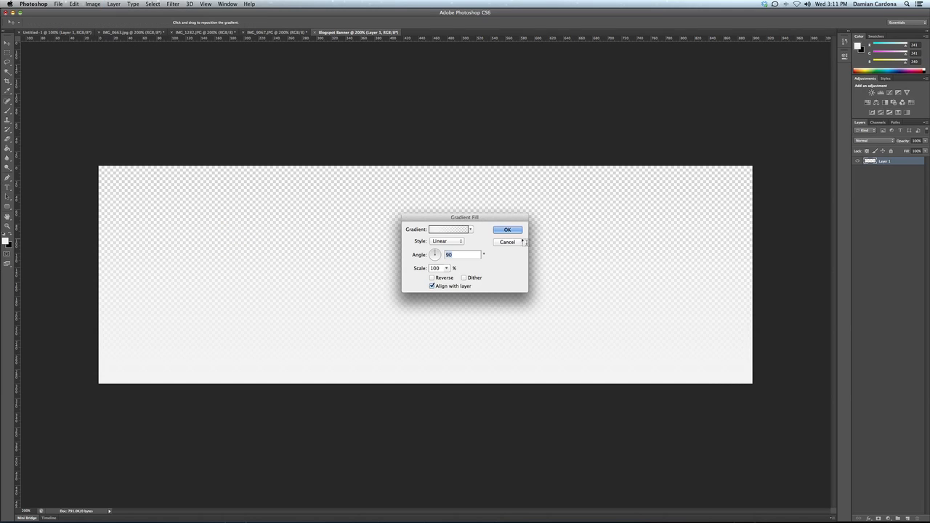
Step: Set the gradient to the Black, White preset with the dark stop changed to #545454
click(450, 229)
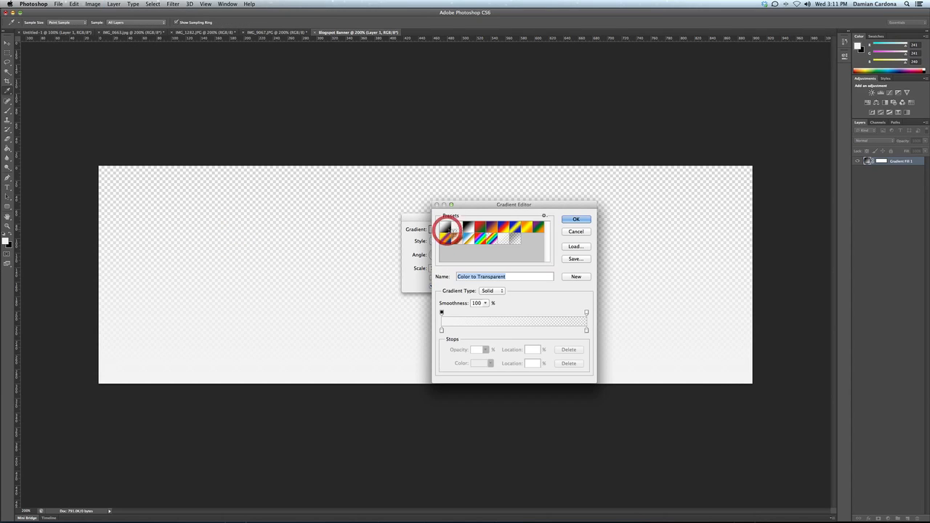
click(469, 229)
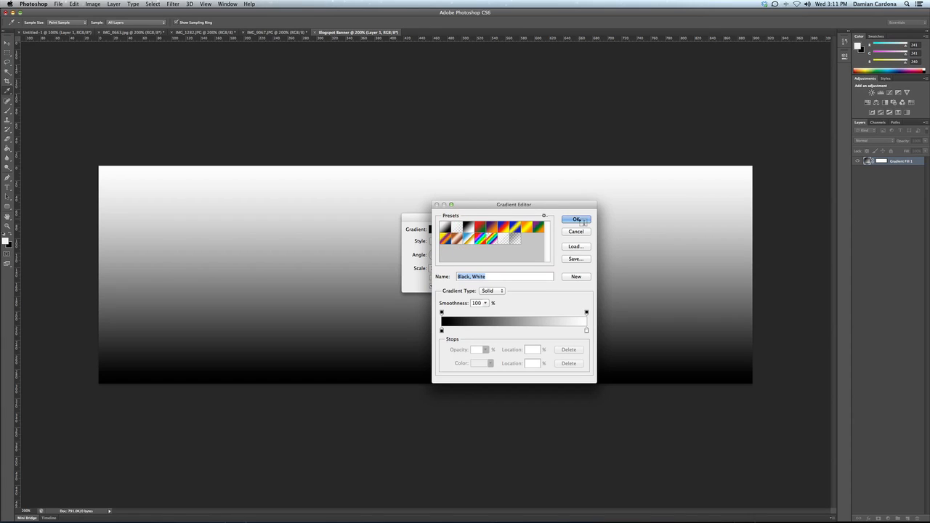
click(441, 330)
click(479, 363)
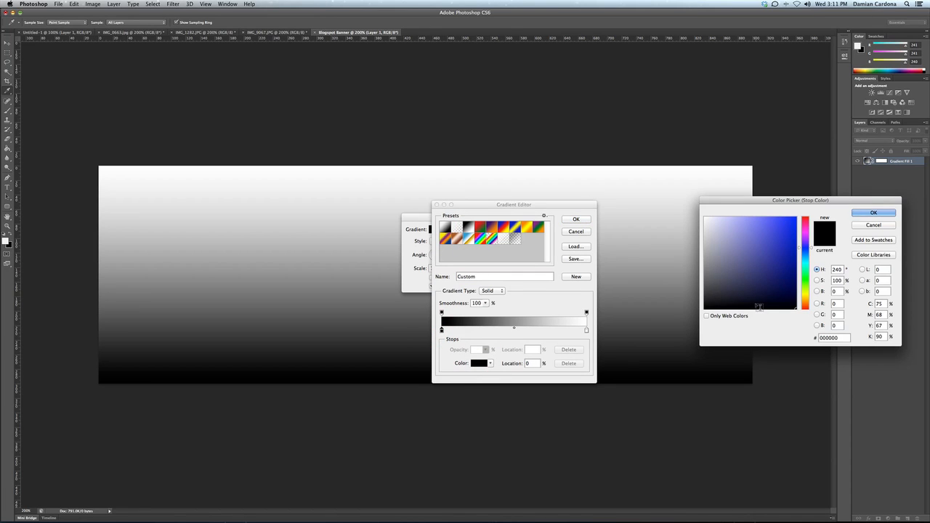
drag(712, 290, 705, 277)
click(879, 213)
click(576, 220)
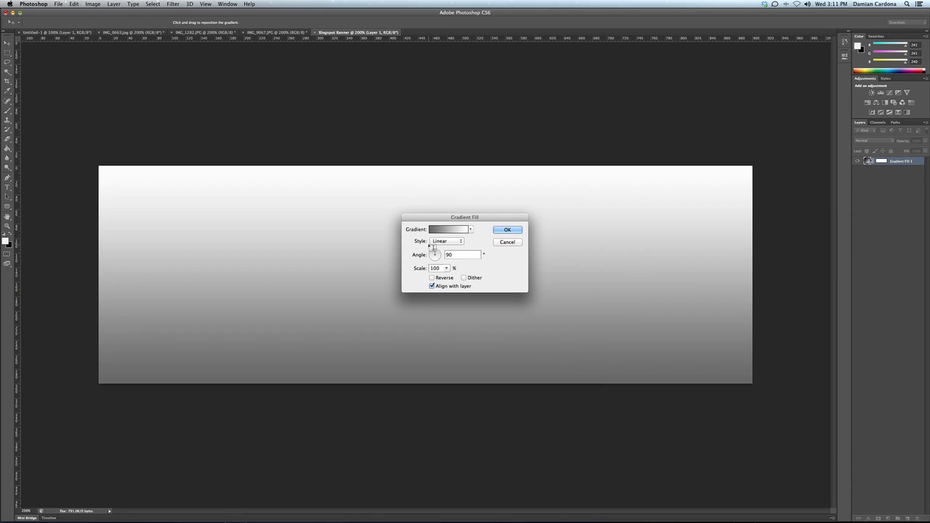
Step: Make Gradient Fill 1 a reversed radial gradient scaled to 403%
click(439, 243)
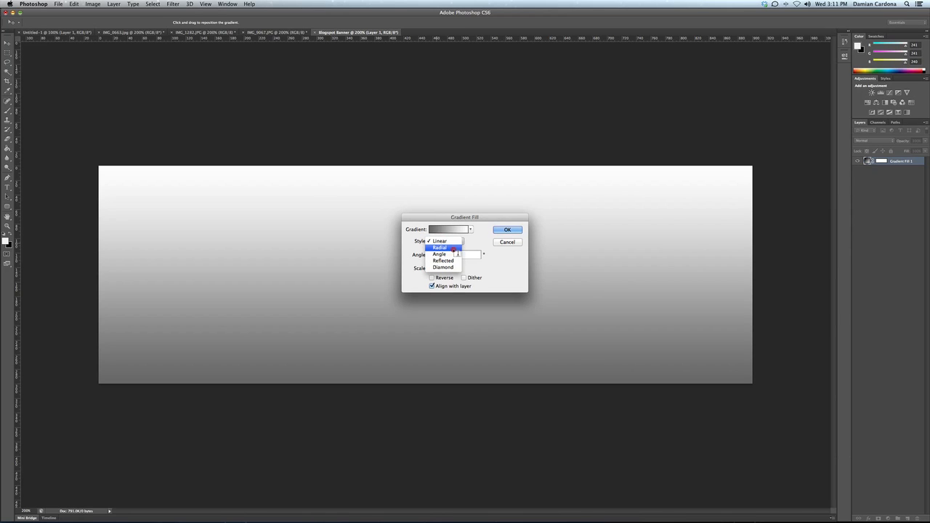
click(454, 249)
click(441, 278)
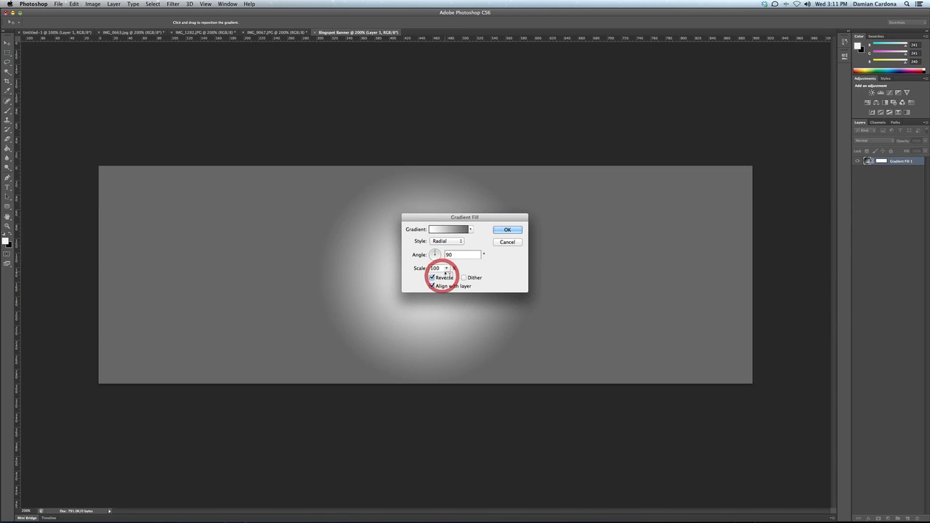
click(446, 268)
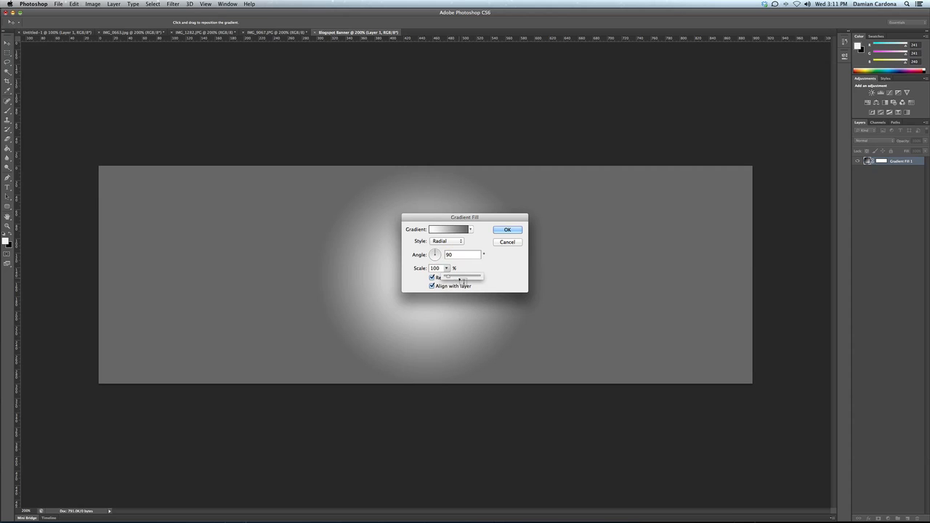
drag(462, 281, 463, 280)
click(458, 277)
click(458, 277)
click(458, 277)
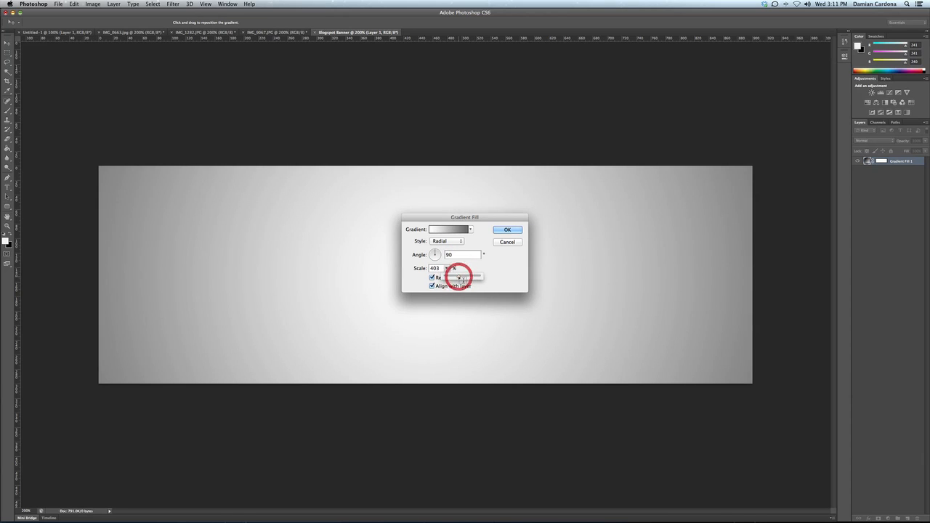
click(459, 277)
click(509, 230)
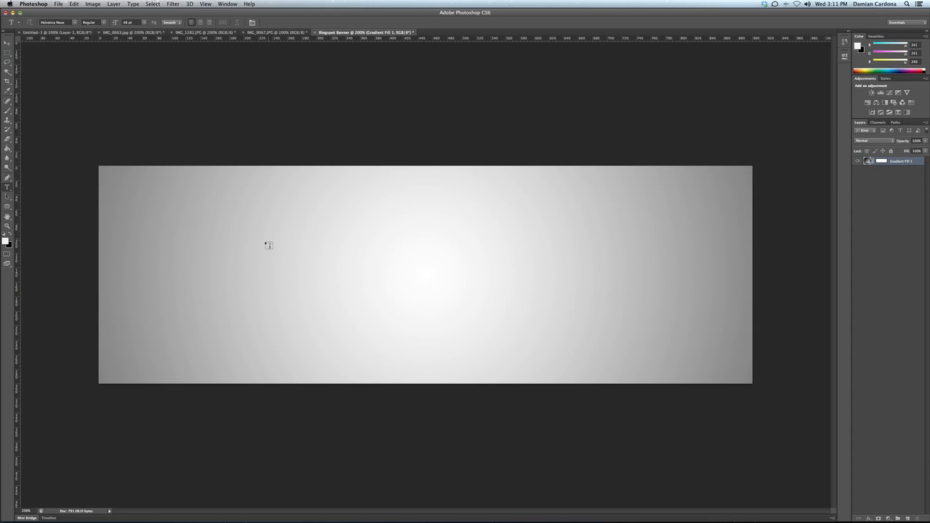
Step: Type a large grey 'D' on the banner's left side
click(195, 276)
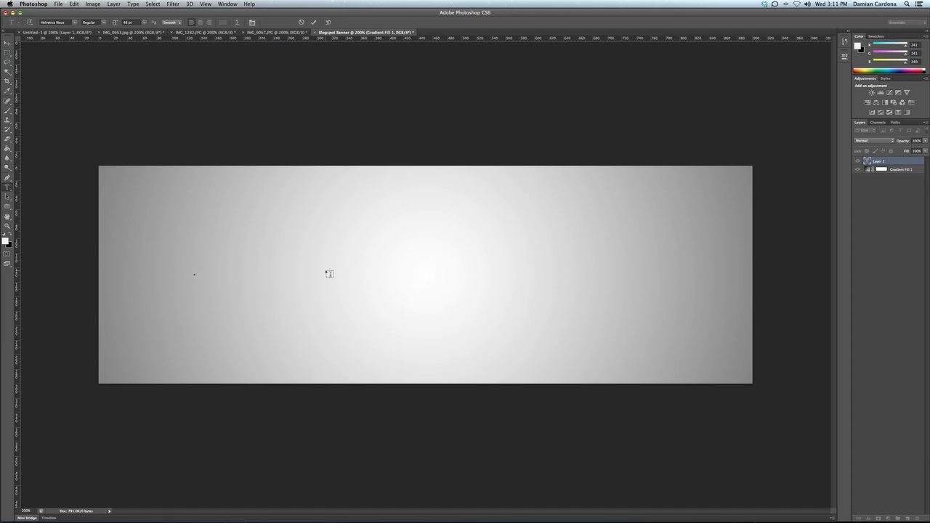
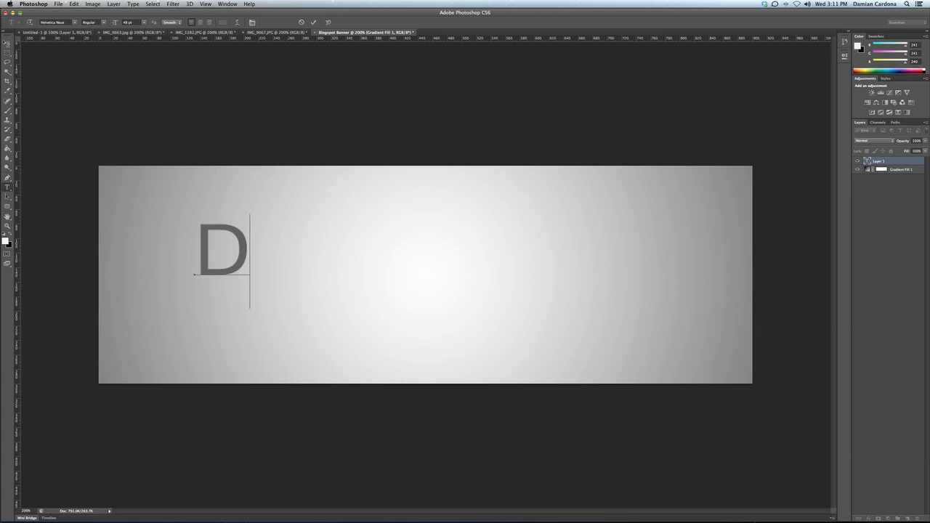
click(8, 44)
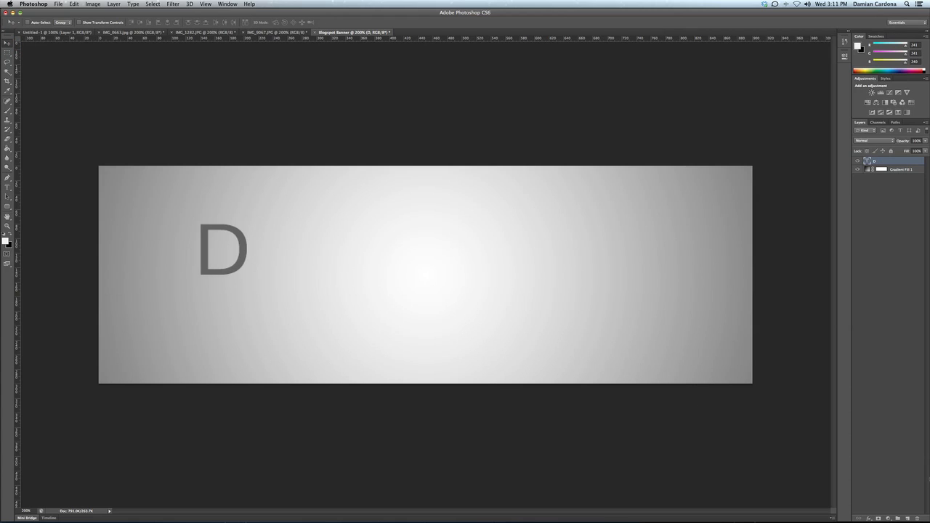
Step: Add a separate 'R' text layer and move it level with the D
click(908, 518)
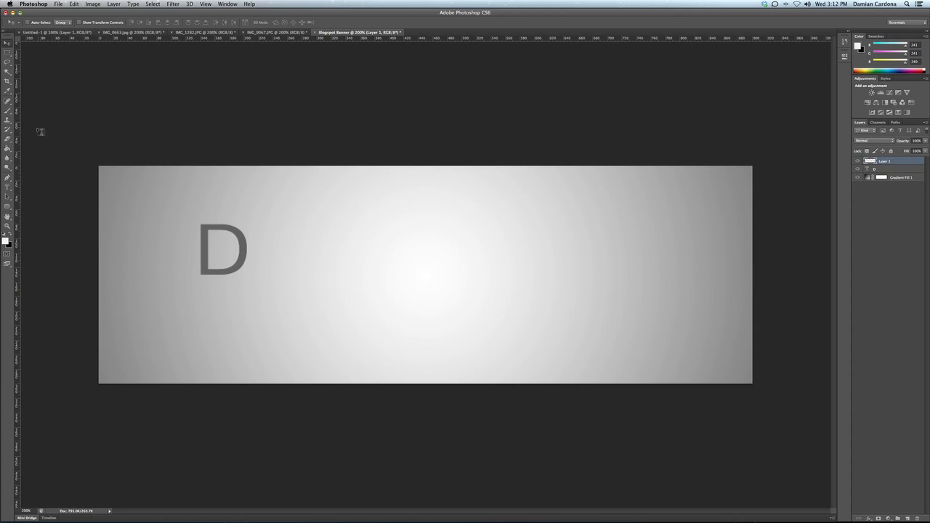
click(8, 188)
click(308, 251)
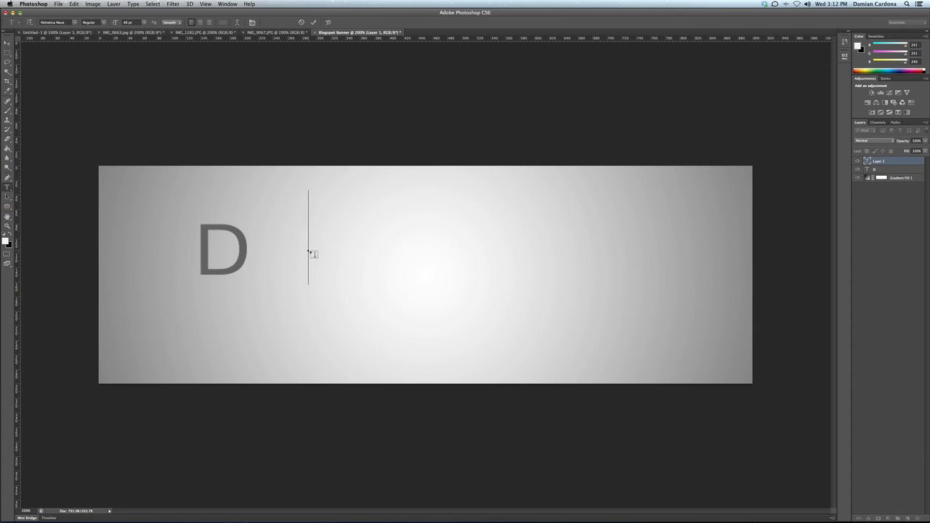
key(super+Return)
click(7, 42)
drag(342, 218, 324, 246)
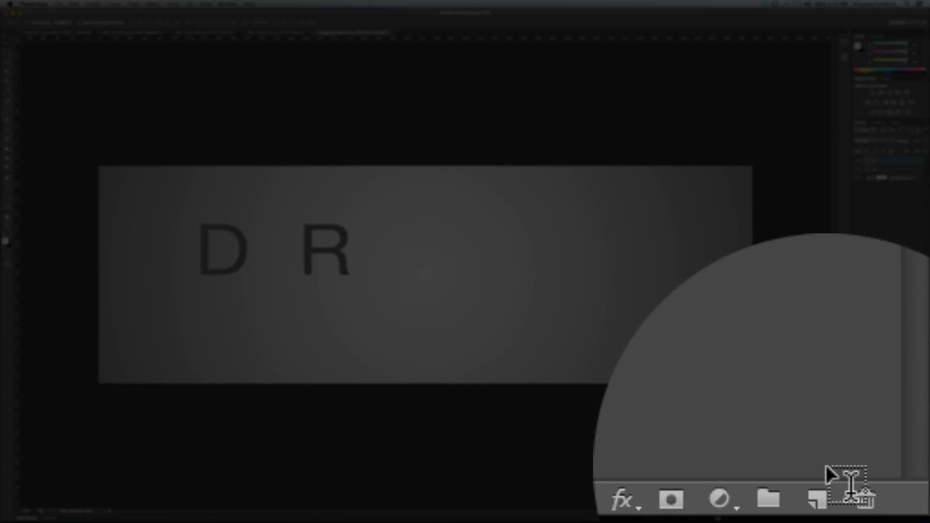
click(907, 518)
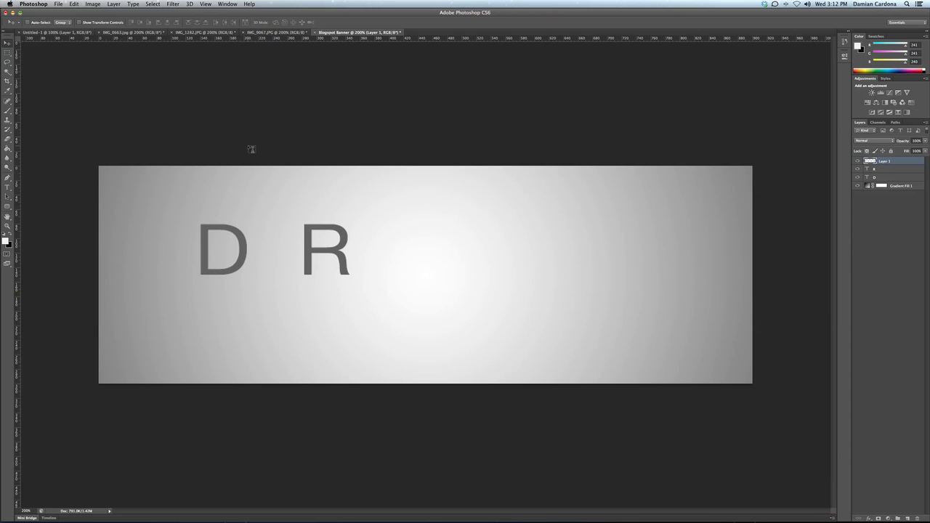
click(8, 186)
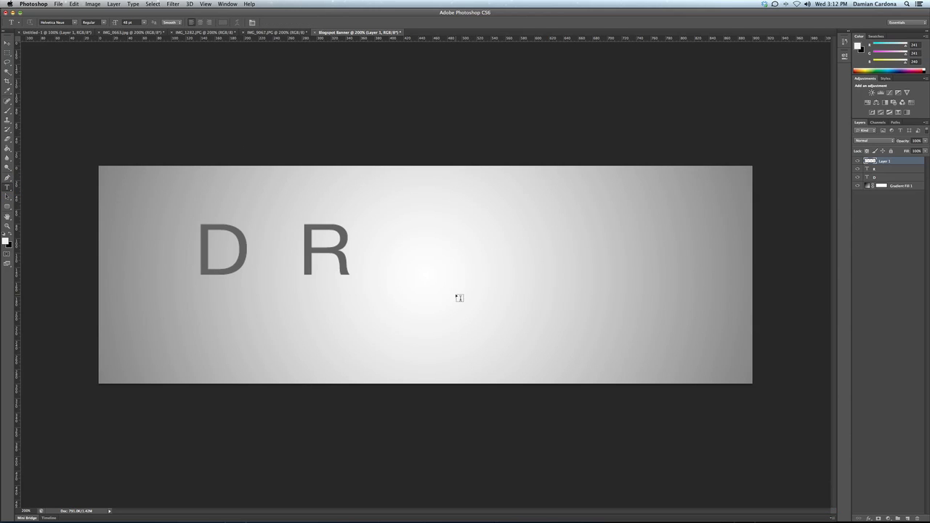
click(458, 297)
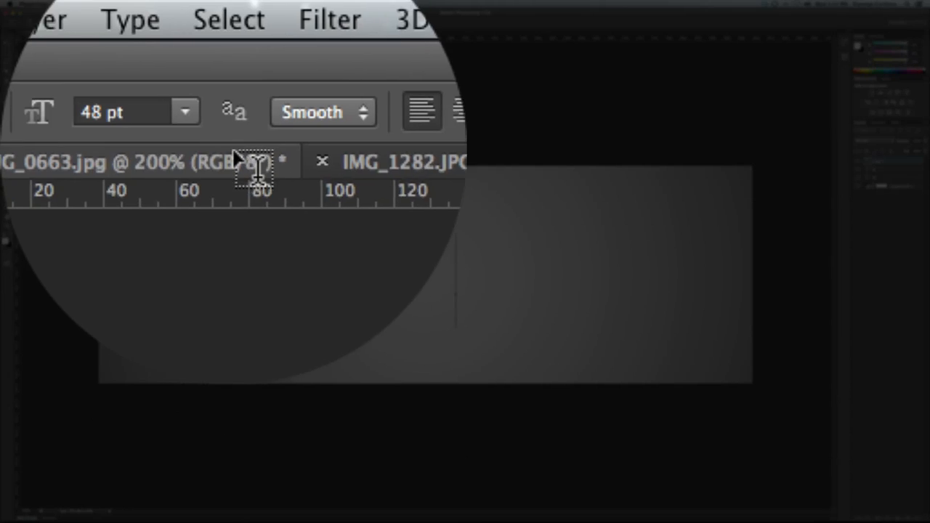
click(144, 22)
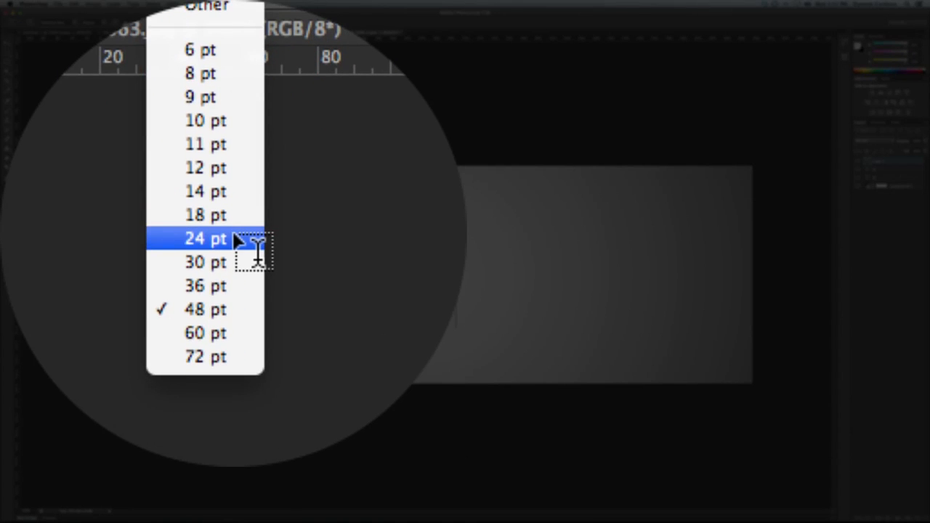
click(144, 76)
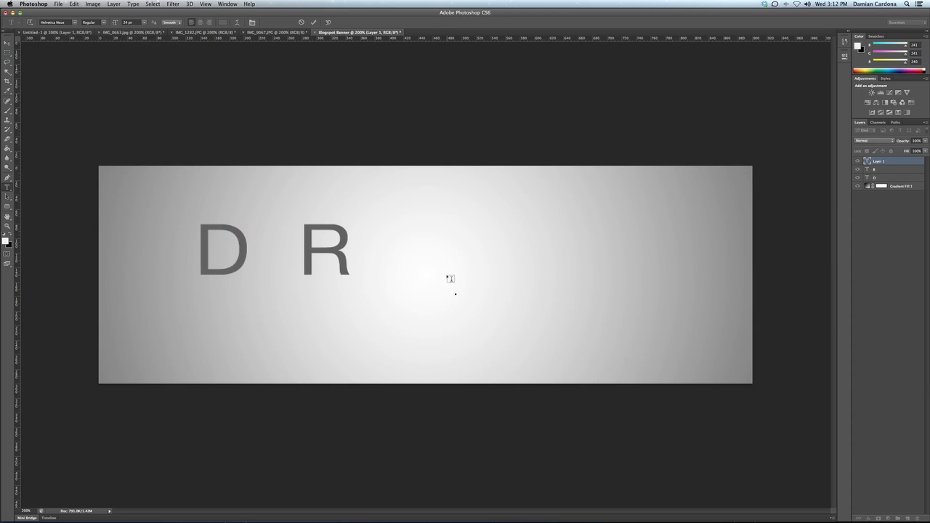
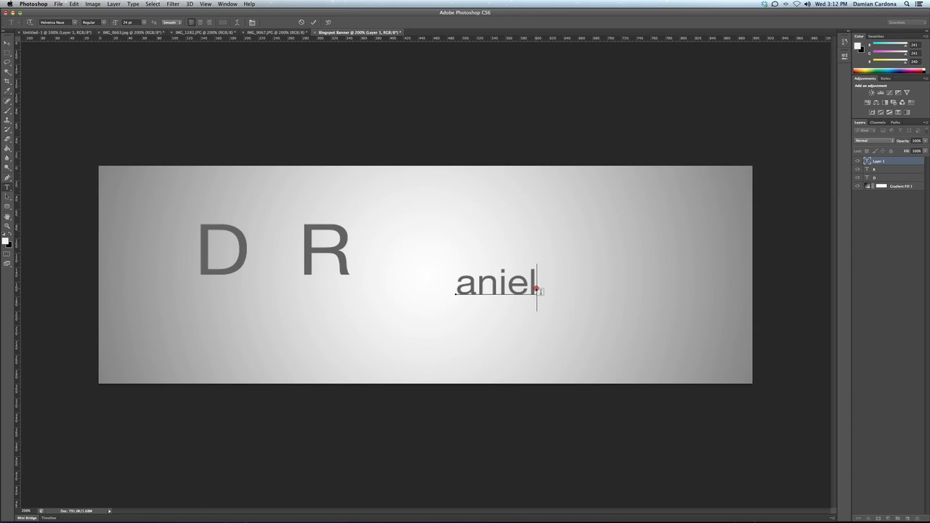
drag(537, 289, 460, 291)
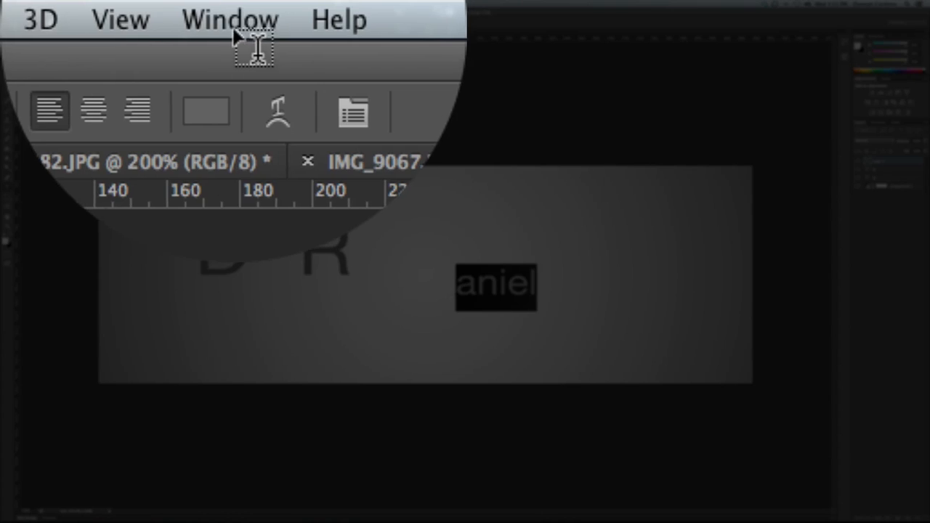
Step: Set the 'aniel' text's tracking to -60 and move it under the D
click(228, 3)
click(256, 93)
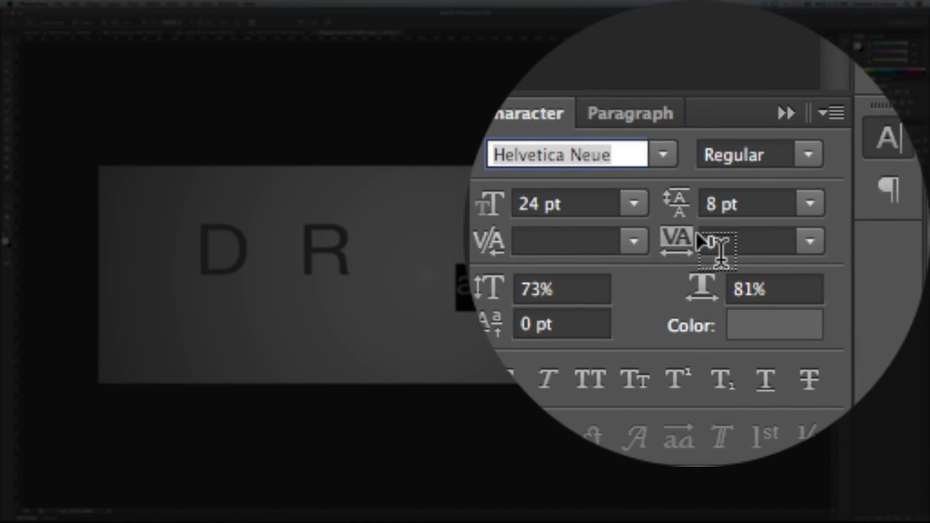
click(694, 235)
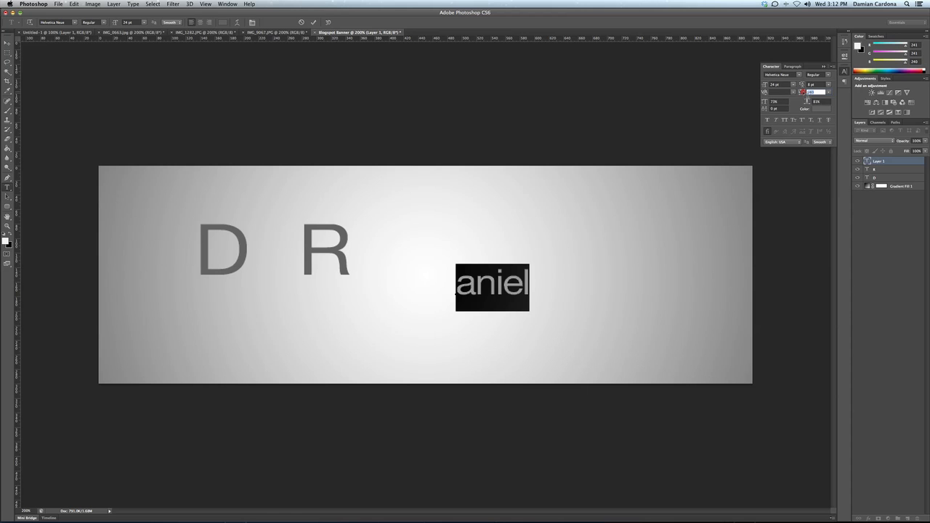
text(-60)
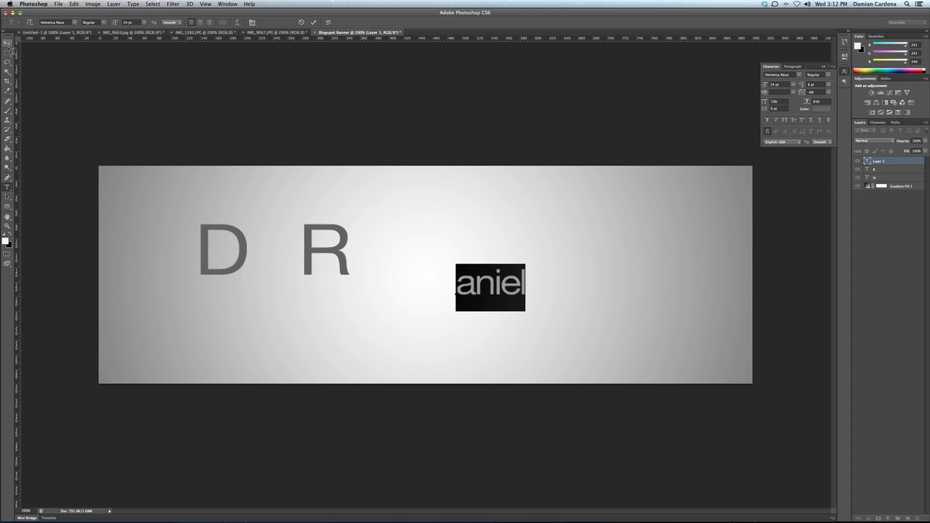
click(7, 42)
drag(485, 282, 263, 301)
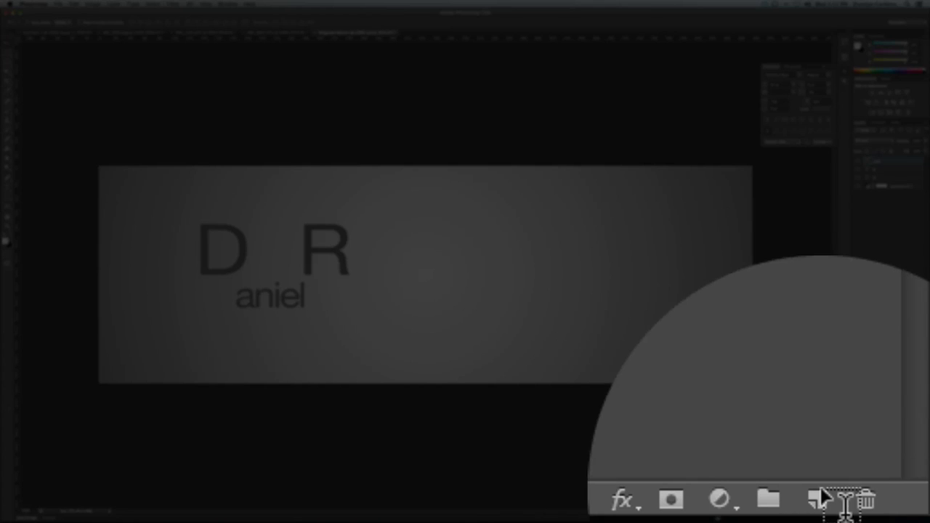
click(907, 517)
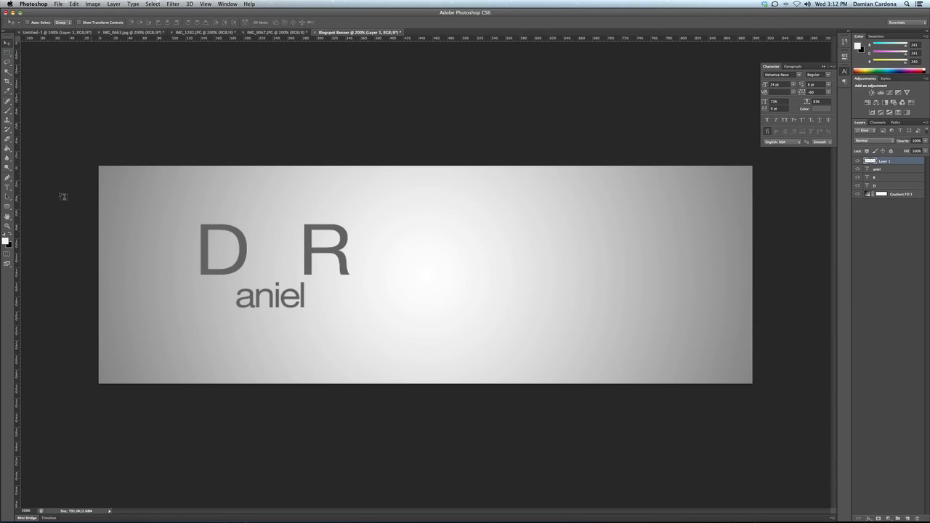
click(7, 188)
click(416, 288)
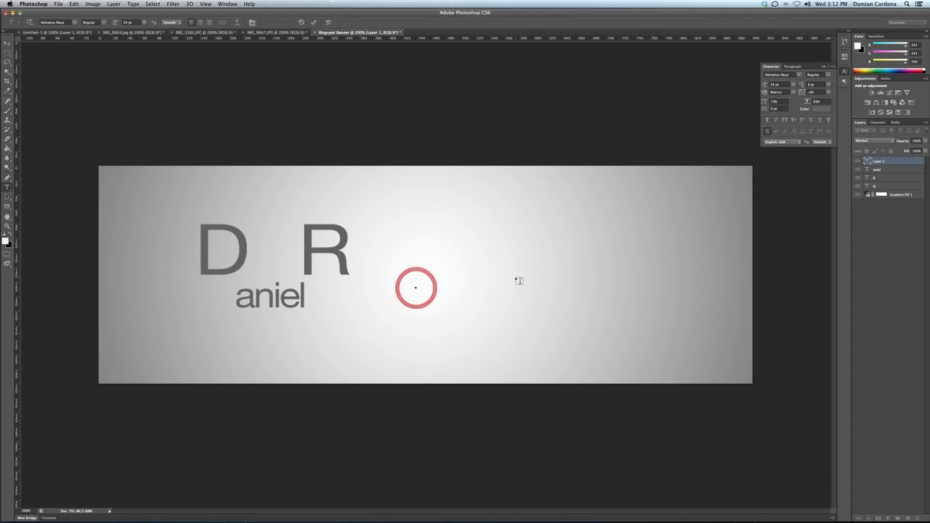
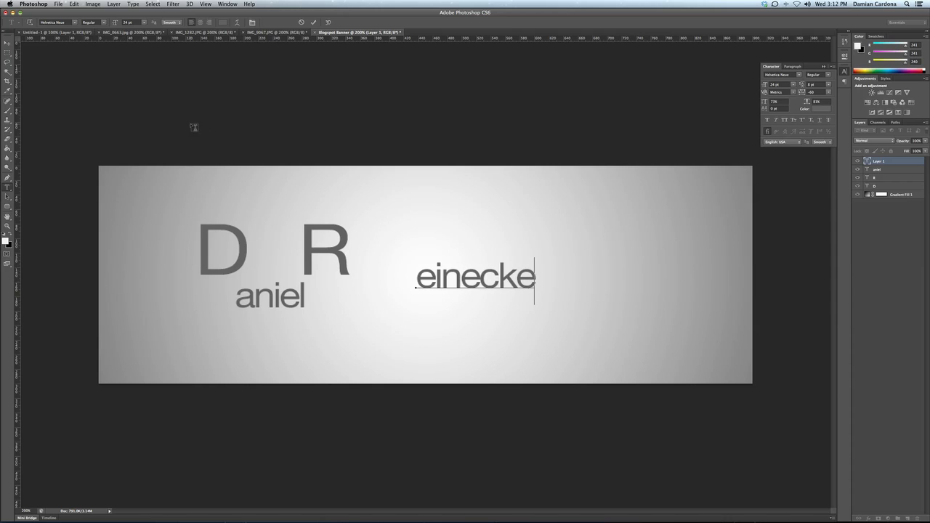
click(7, 43)
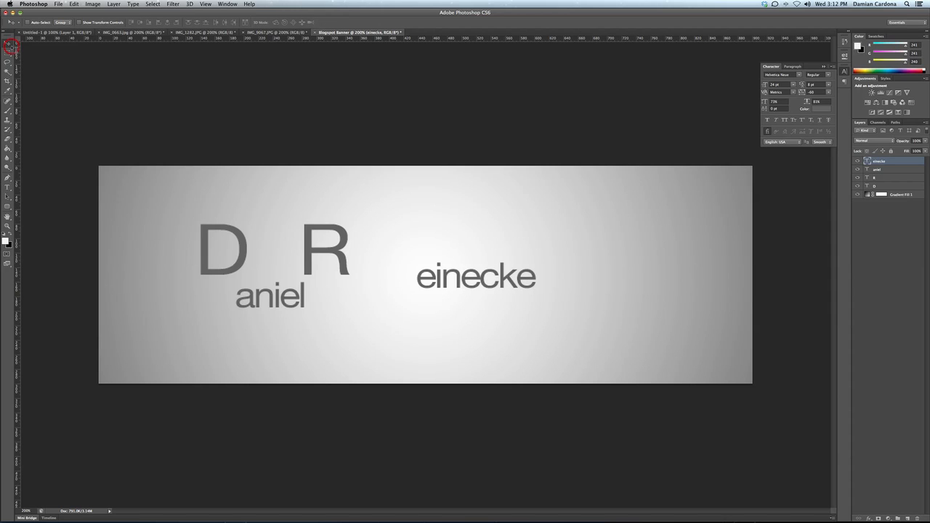
click(885, 187)
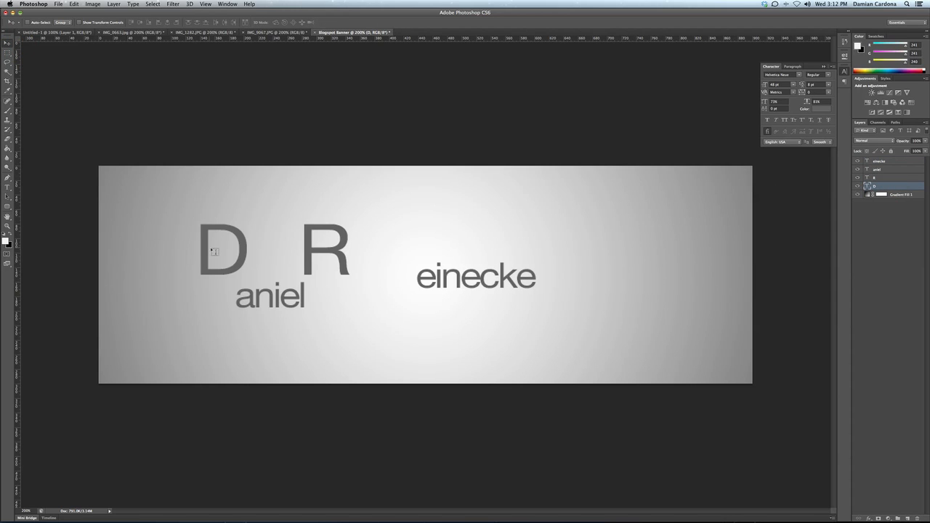
drag(240, 257, 154, 208)
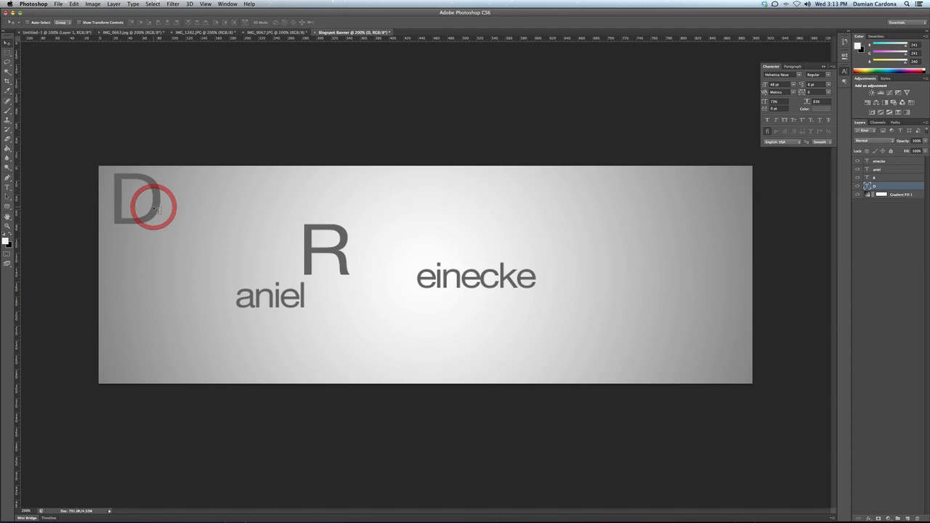
click(893, 170)
drag(293, 298, 217, 211)
click(874, 177)
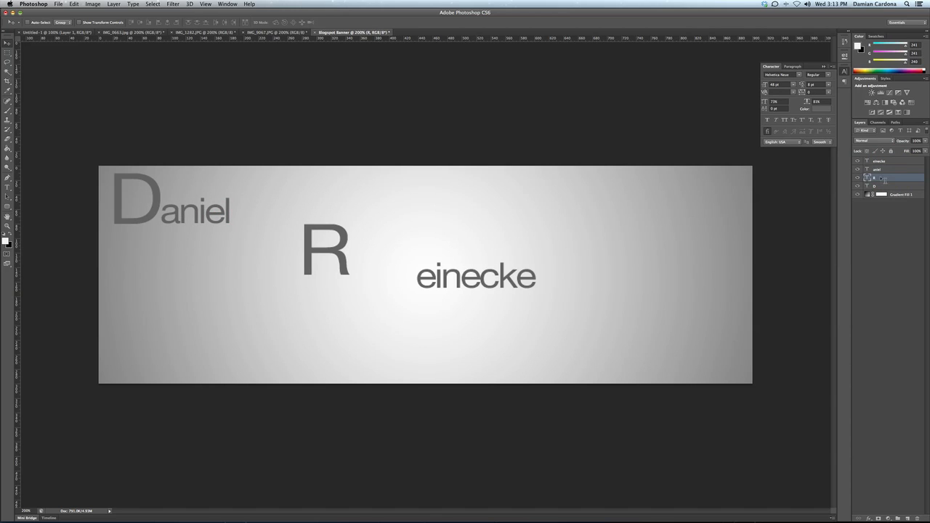
drag(316, 227, 252, 185)
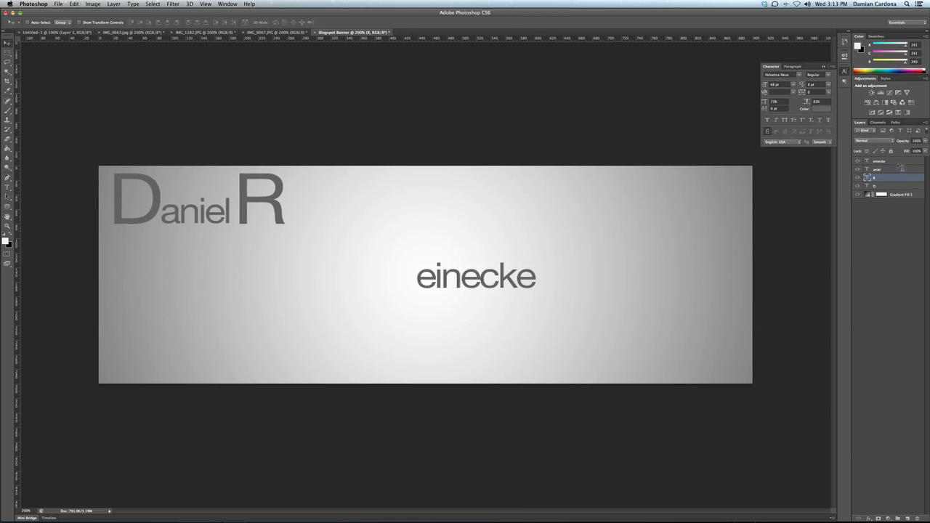
click(900, 161)
drag(457, 276, 325, 212)
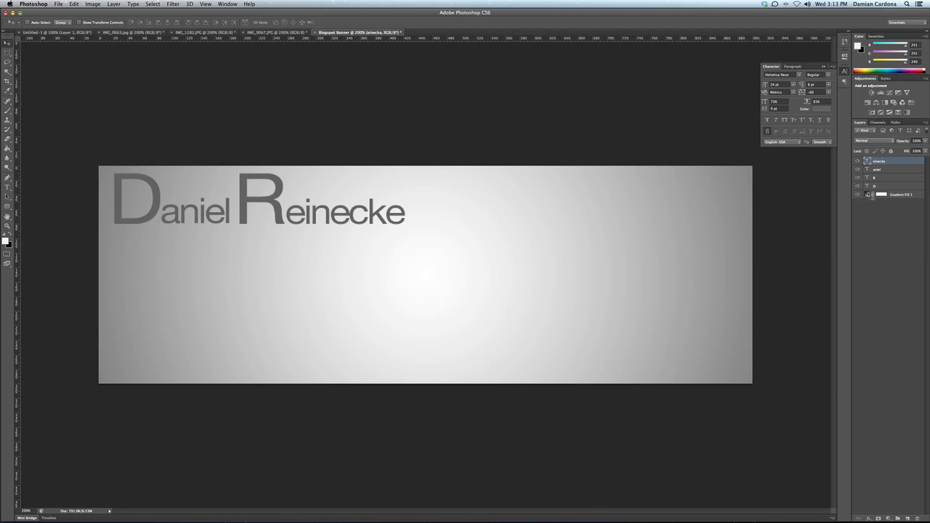
Step: Change Gradient Fill 1's dark stop colour to #767676
double_click(869, 194)
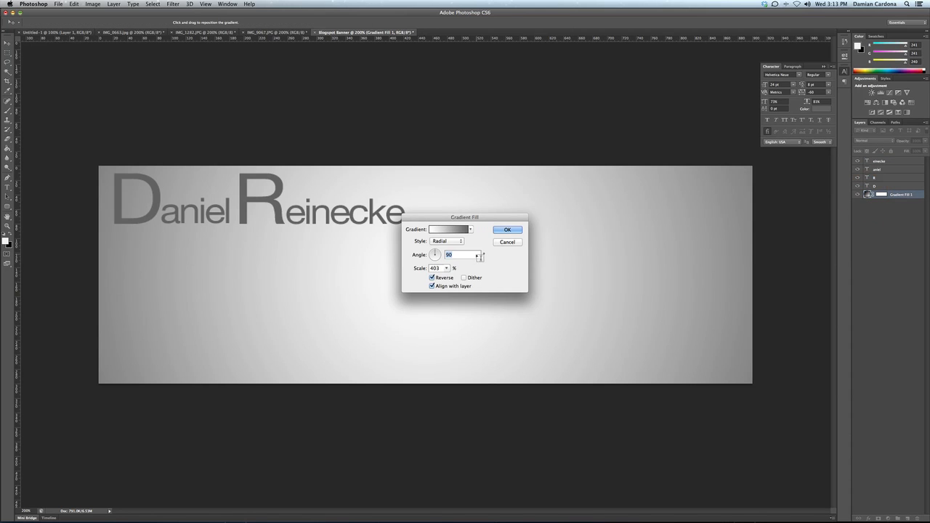
click(449, 231)
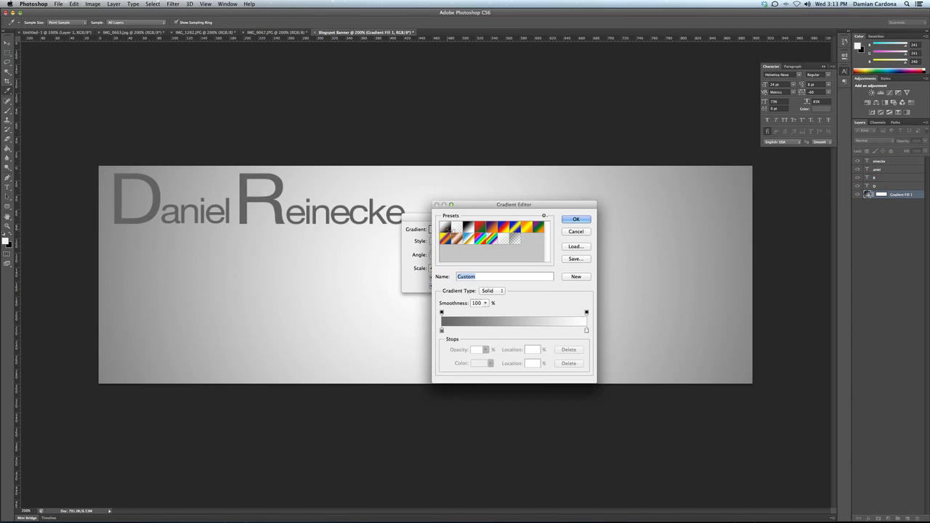
click(441, 331)
click(480, 364)
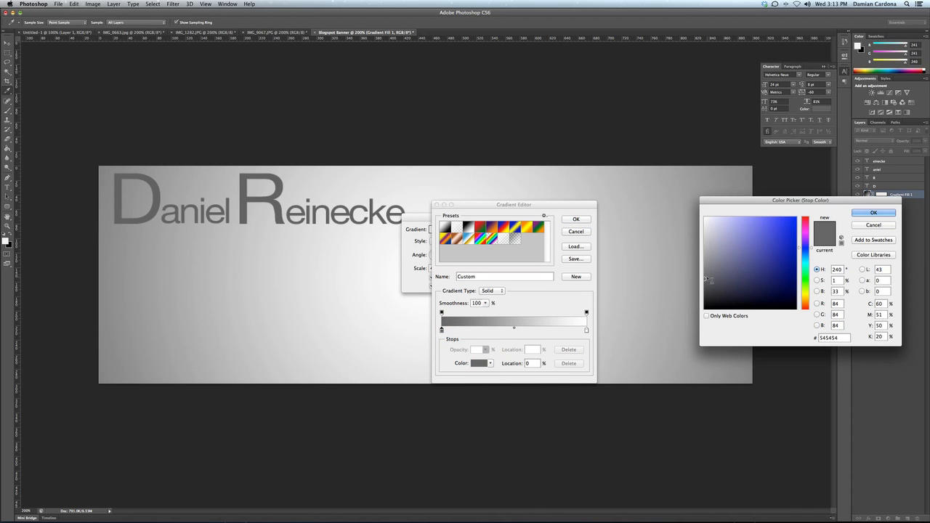
drag(705, 275, 705, 267)
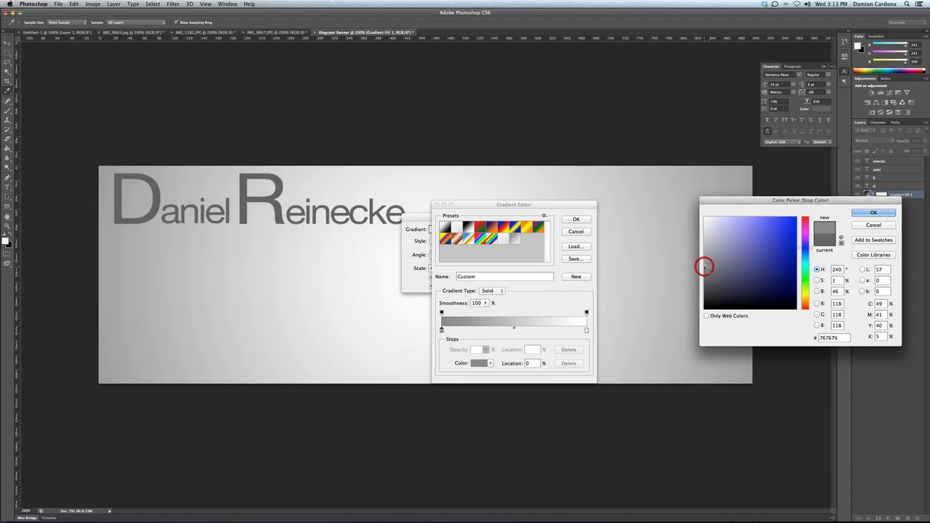
click(874, 213)
click(577, 219)
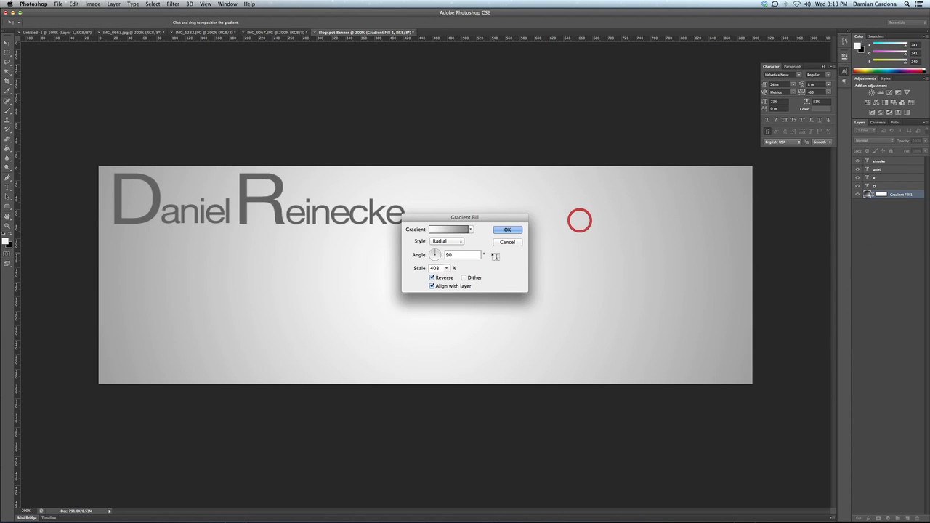
Step: Enlarge the gradient's scale to 485% and apply
click(447, 268)
drag(455, 278, 452, 279)
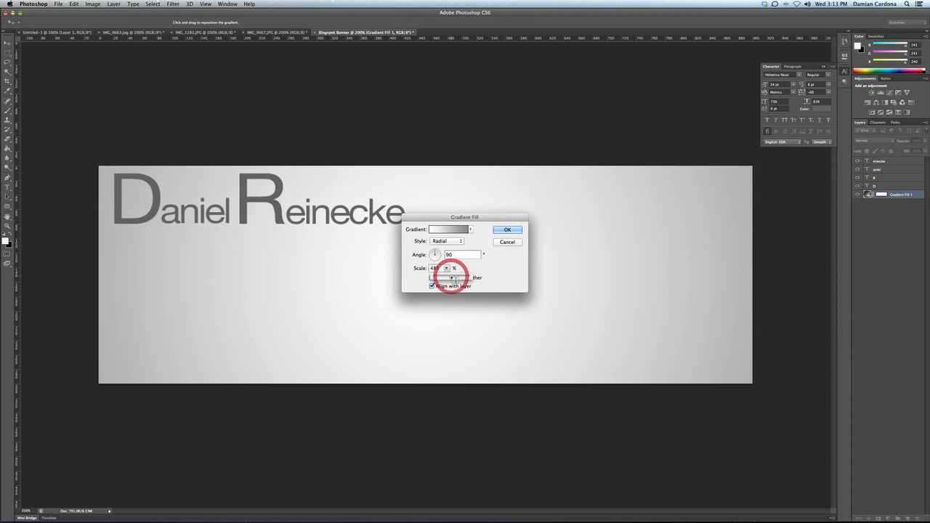
click(511, 231)
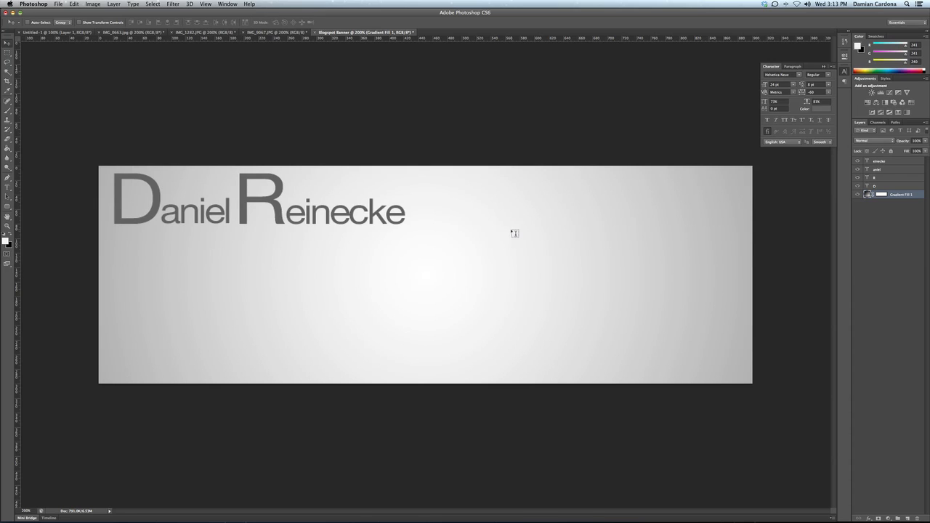
Step: Merge the name text layers into one, nudge it up-left, and bring up IMG_0663.jpg
click(902, 186)
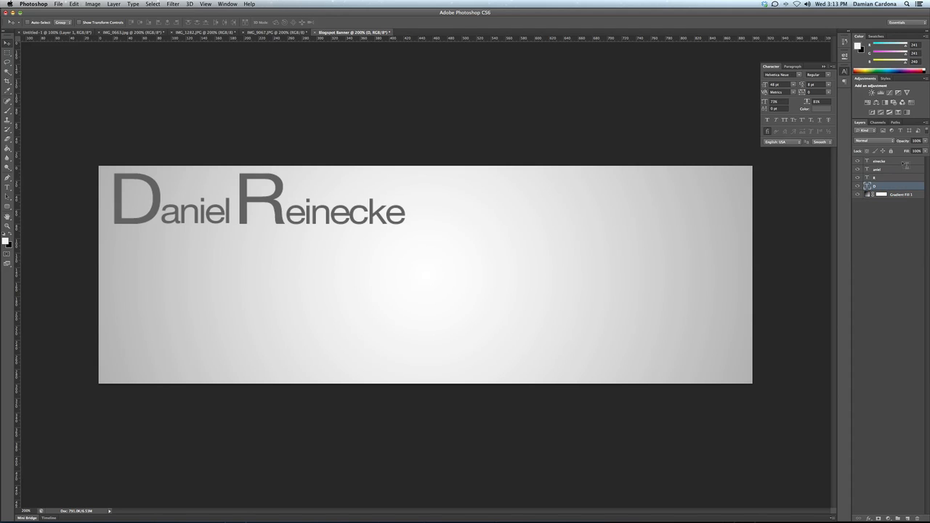
click(119, 4)
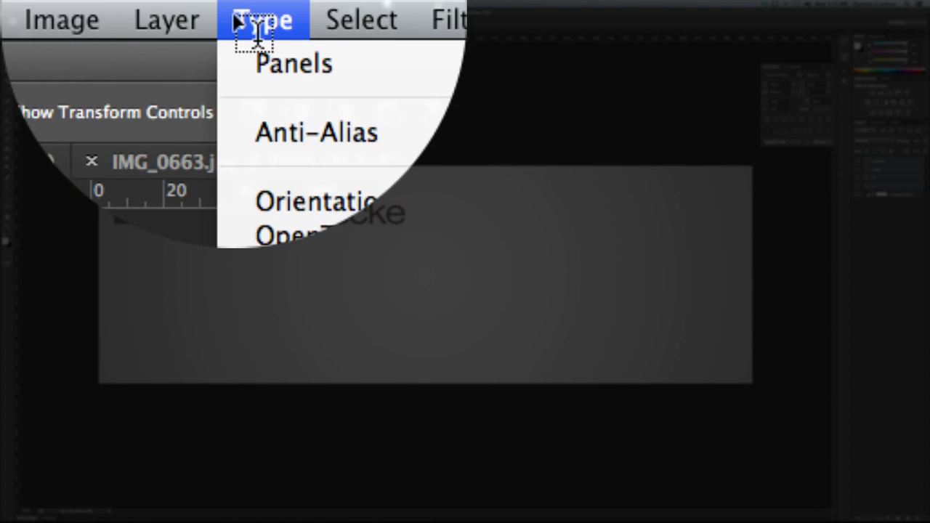
mouse_move(240, 242)
click(233, 269)
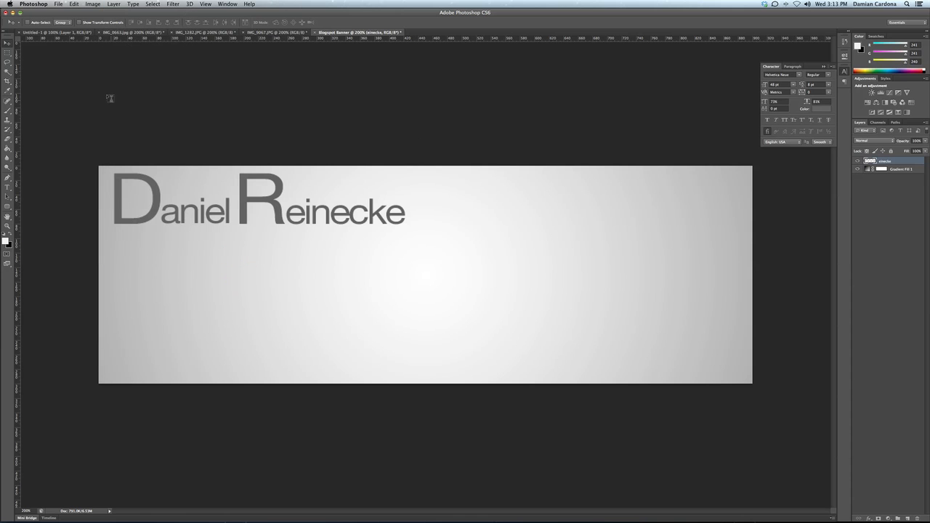
mouse_move(292, 229)
mouse_down()
mouse_move(284, 339)
mouse_move(519, 363)
mouse_move(489, 291)
mouse_move(270, 222)
mouse_move(286, 216)
mouse_move(290, 225)
mouse_move(281, 222)
mouse_up()
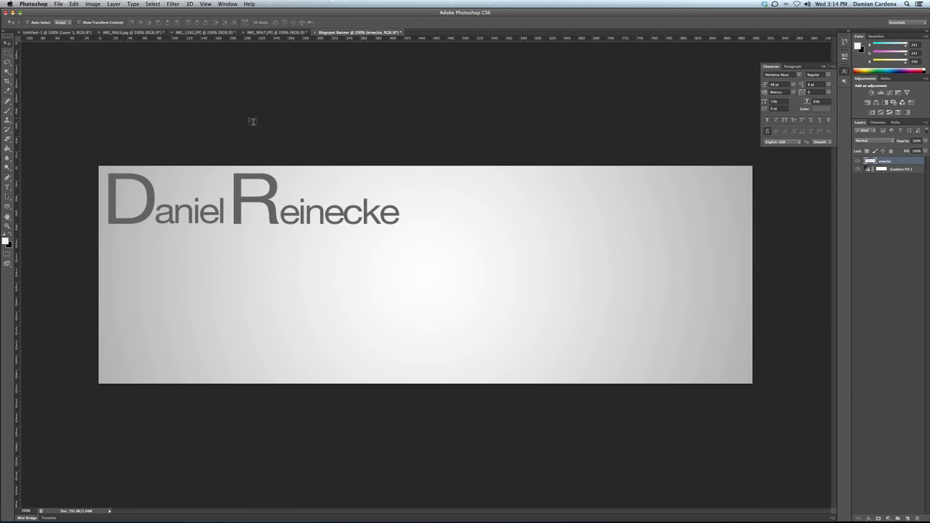
click(137, 34)
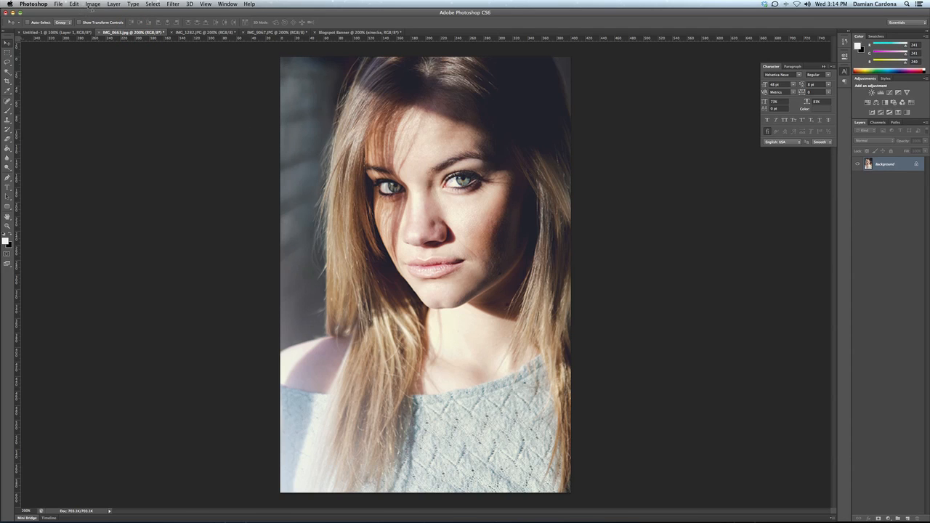
Step: Select all of the IMG_0663.jpg portrait and copy it
click(152, 4)
click(157, 13)
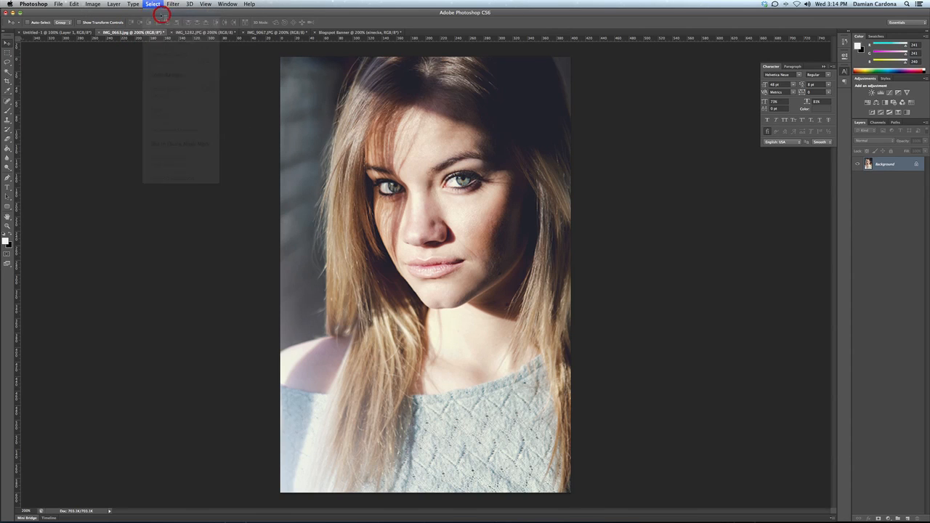
click(74, 4)
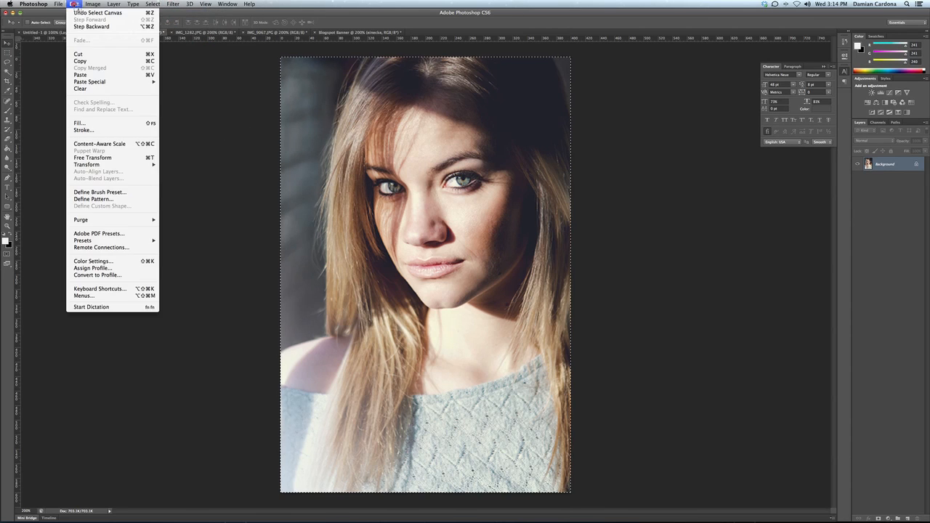
click(112, 61)
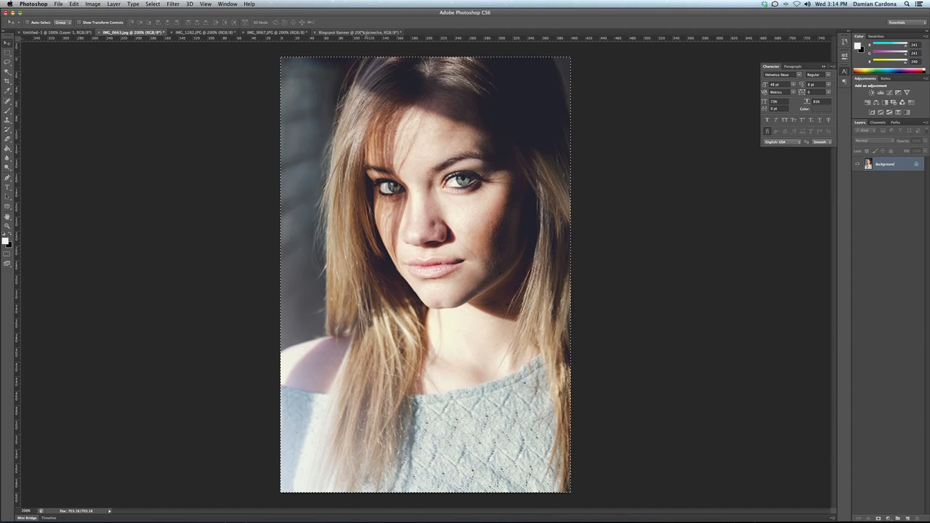
click(364, 33)
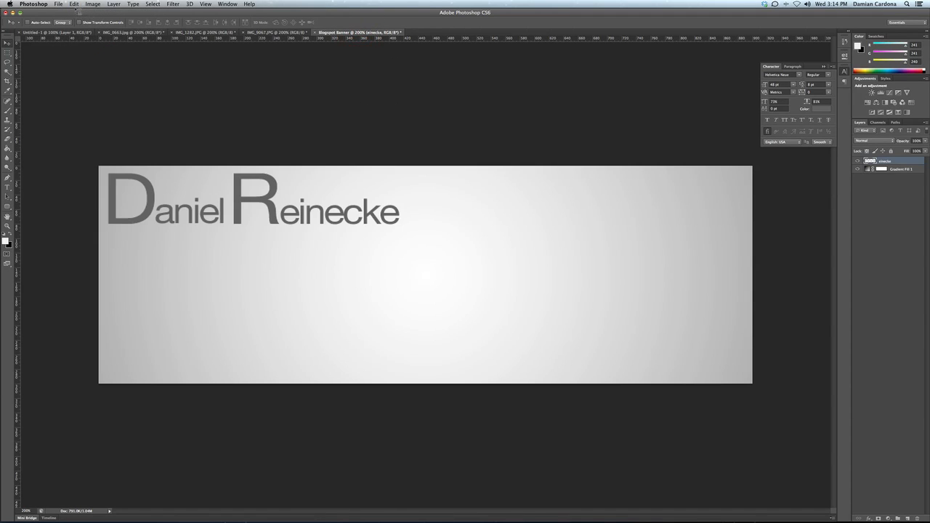
Step: Paste the portrait onto a new layer in the Blogspot Banner, converting its colour profile
click(909, 518)
click(74, 4)
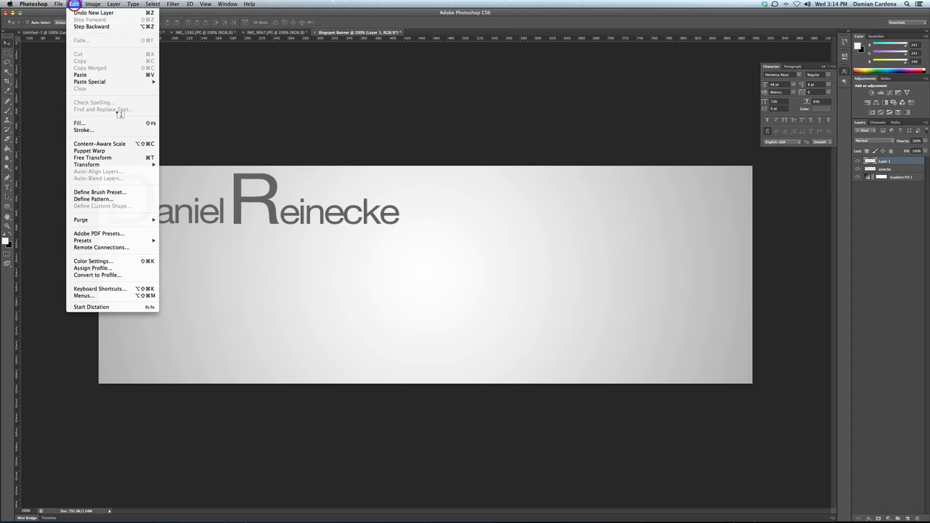
click(99, 75)
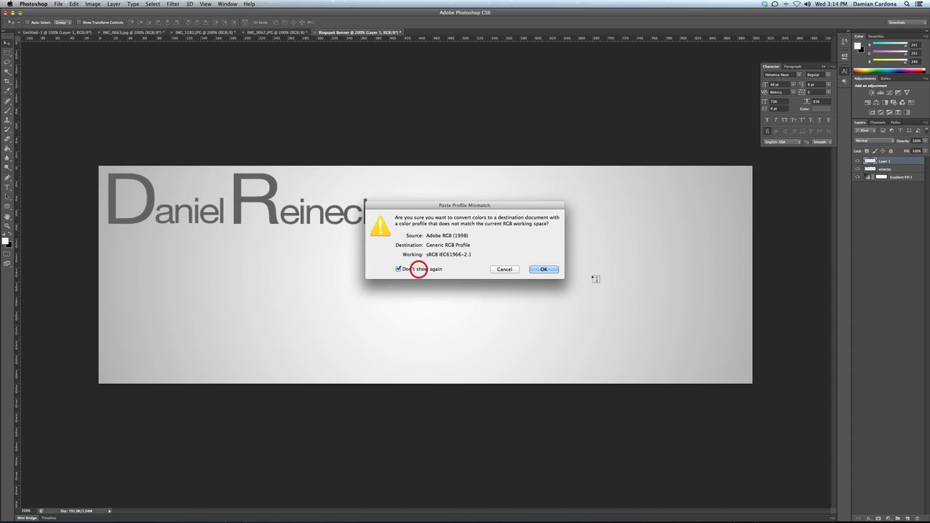
click(555, 271)
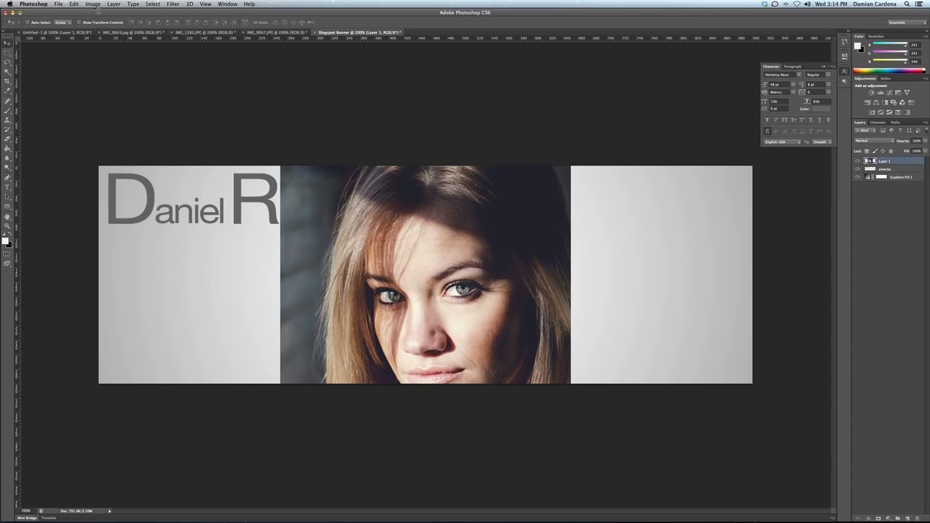
click(74, 5)
Step: Scale the pasted portrait down to a small photo and place it near the bottom right
mouse_move(107, 165)
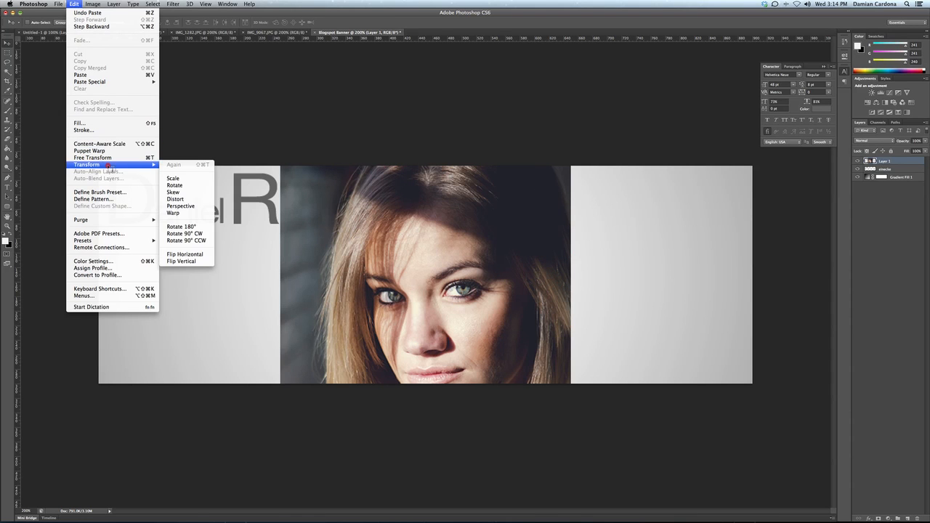
click(175, 178)
drag(284, 170, 493, 304)
drag(551, 312, 601, 309)
key(Return)
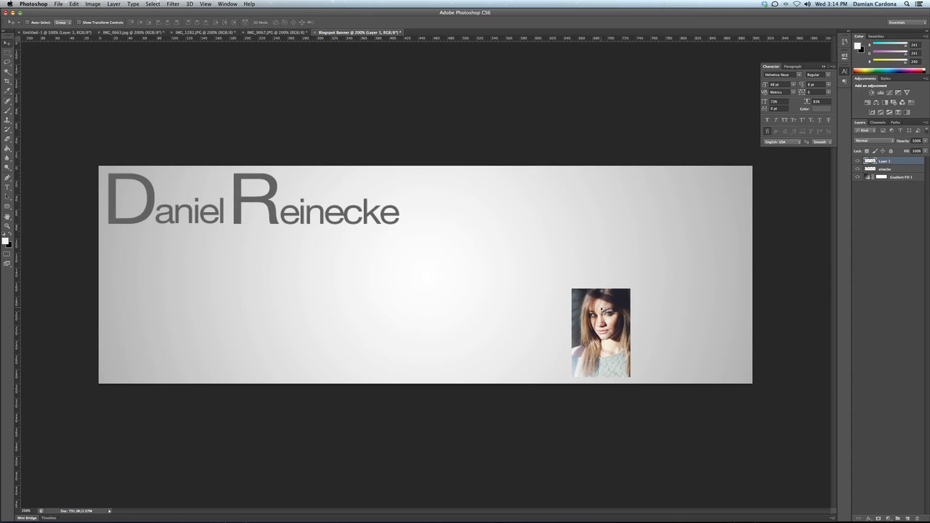
click(213, 33)
Step: Select all of the IMG_1282.JPG portrait and copy it
click(152, 5)
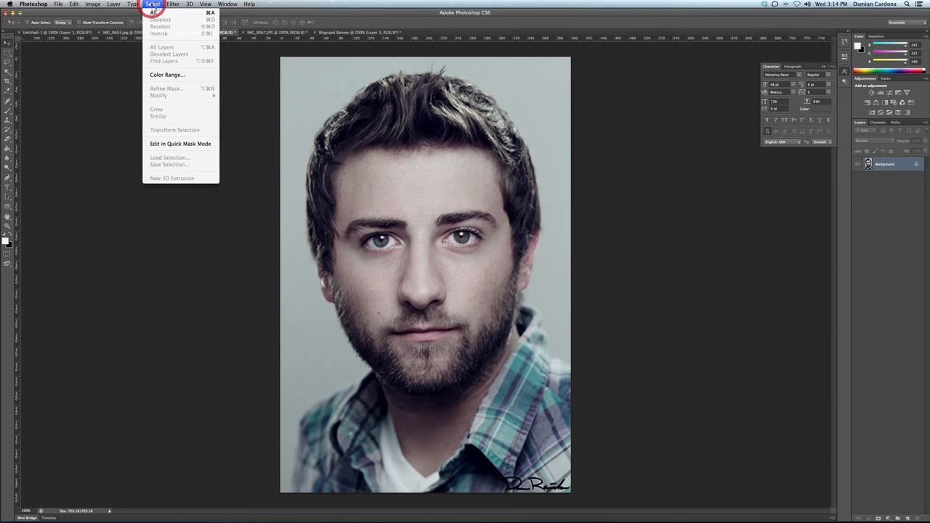
click(154, 16)
click(75, 4)
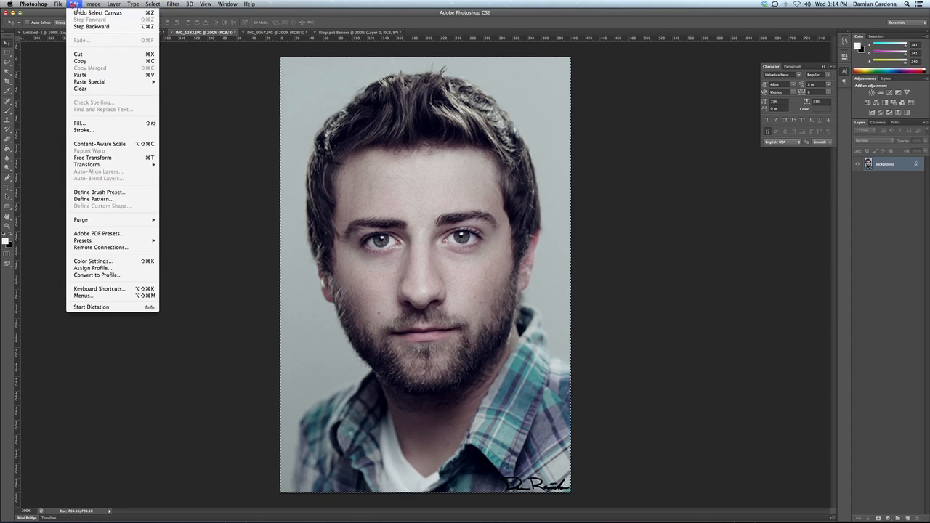
click(97, 62)
click(75, 5)
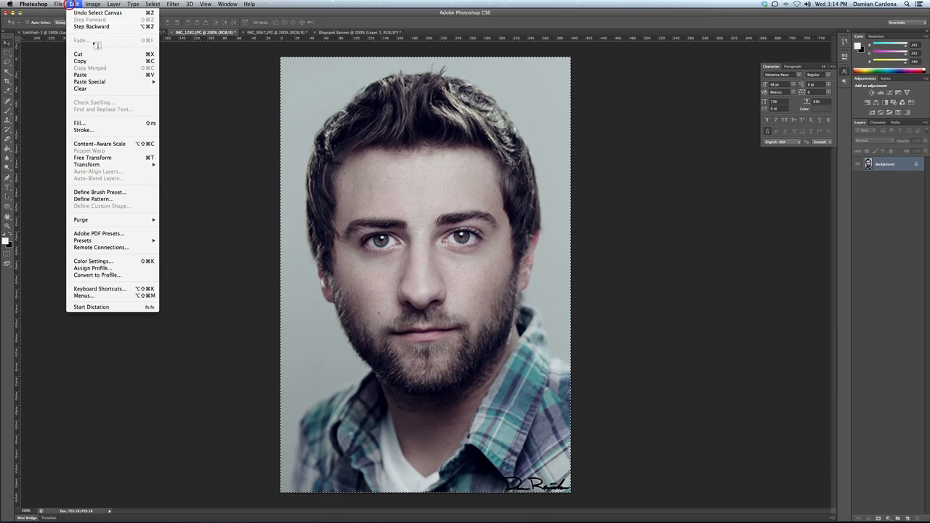
click(98, 61)
click(335, 33)
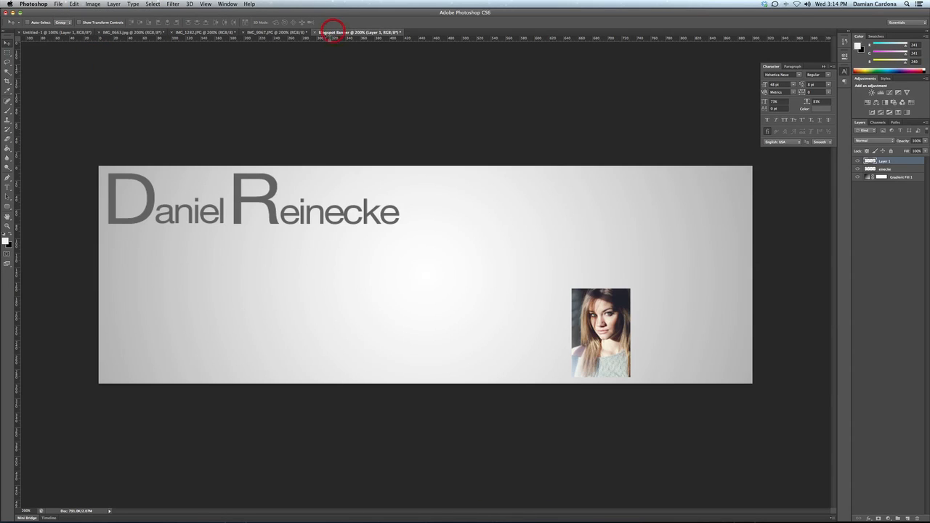
Step: Add an empty Layer 2 to the Blogspot Banner
click(76, 5)
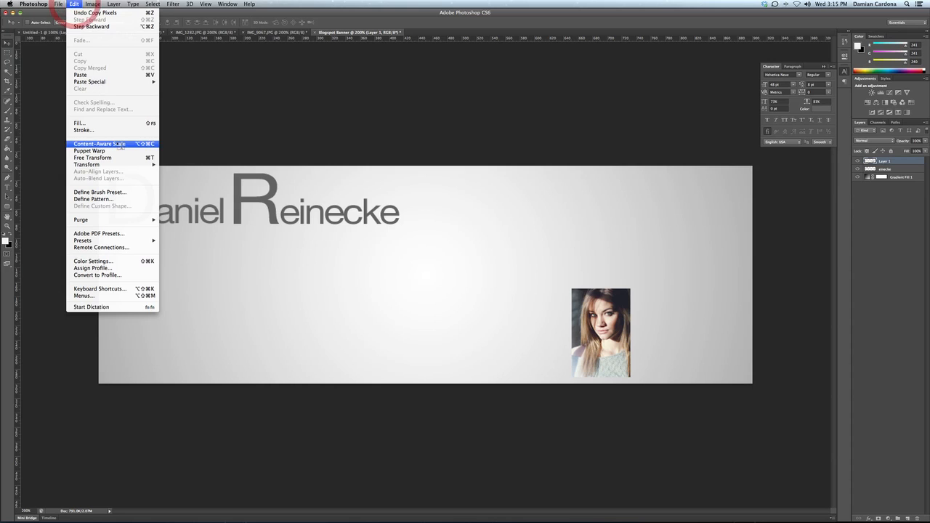
mouse_move(98, 85)
click(58, 5)
click(113, 4)
mouse_move(119, 12)
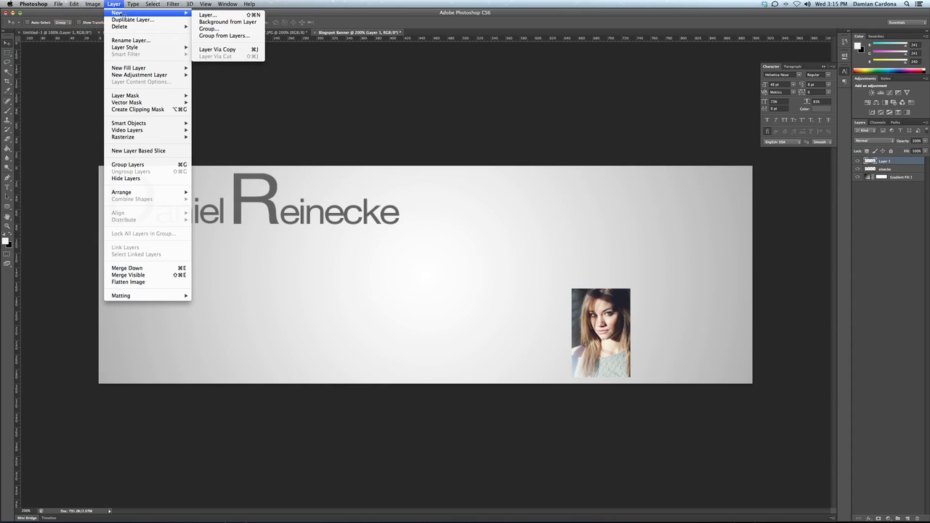
click(207, 15)
click(534, 239)
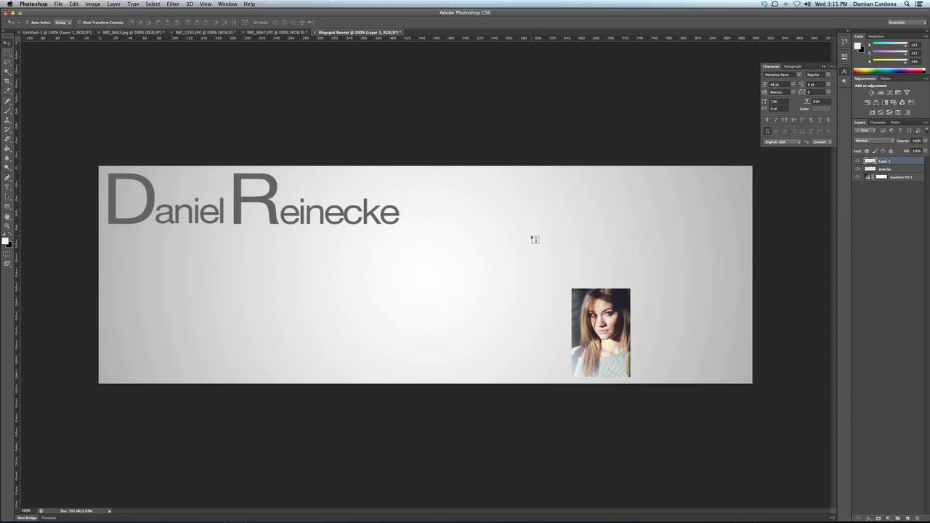
Step: Paste the man's portrait into the banner and scale it down to about 21%
click(76, 4)
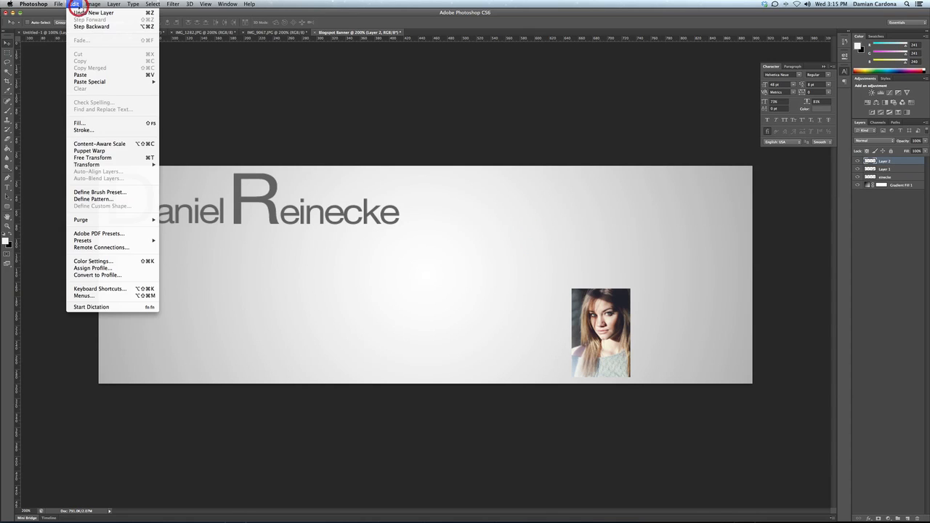
click(100, 74)
click(75, 4)
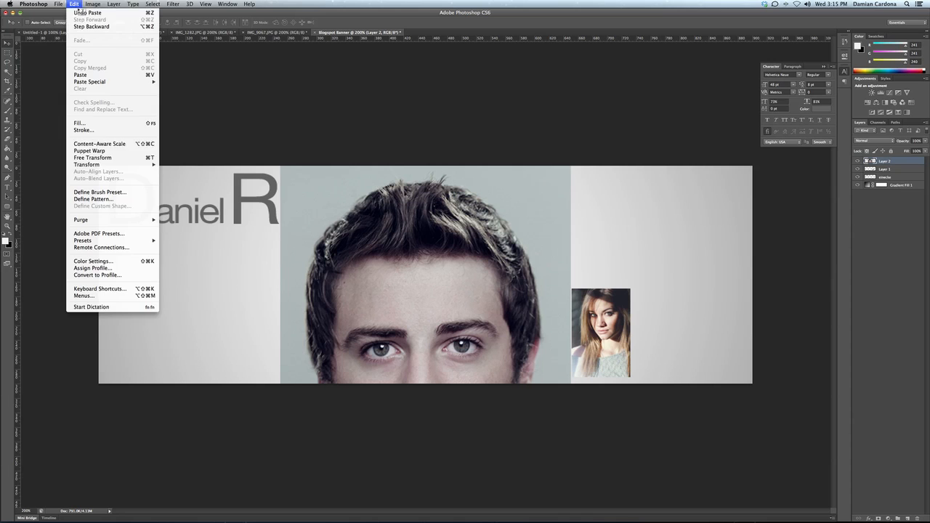
mouse_move(146, 165)
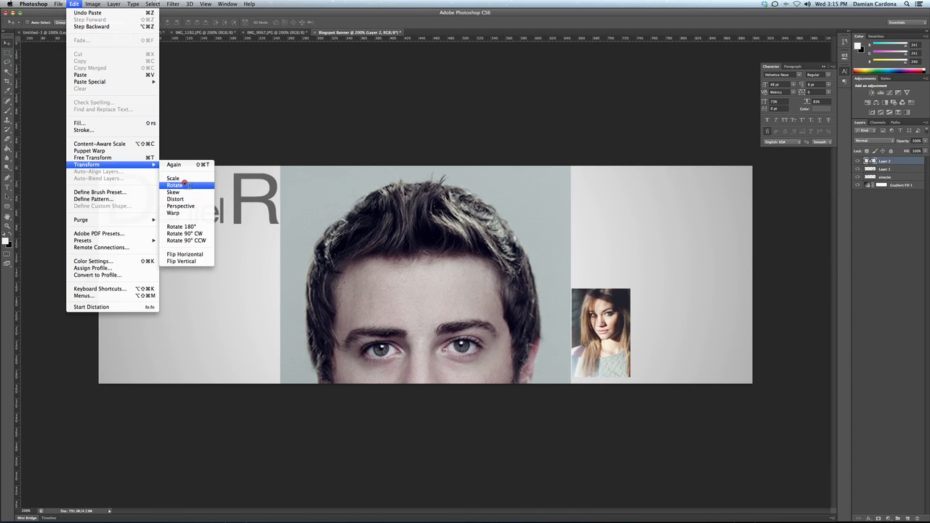
click(174, 179)
drag(281, 168, 455, 456)
Step: Place the man's photo beside the woman's, match its size, and add empty Layer 3
drag(524, 480, 514, 248)
drag(459, 217, 640, 291)
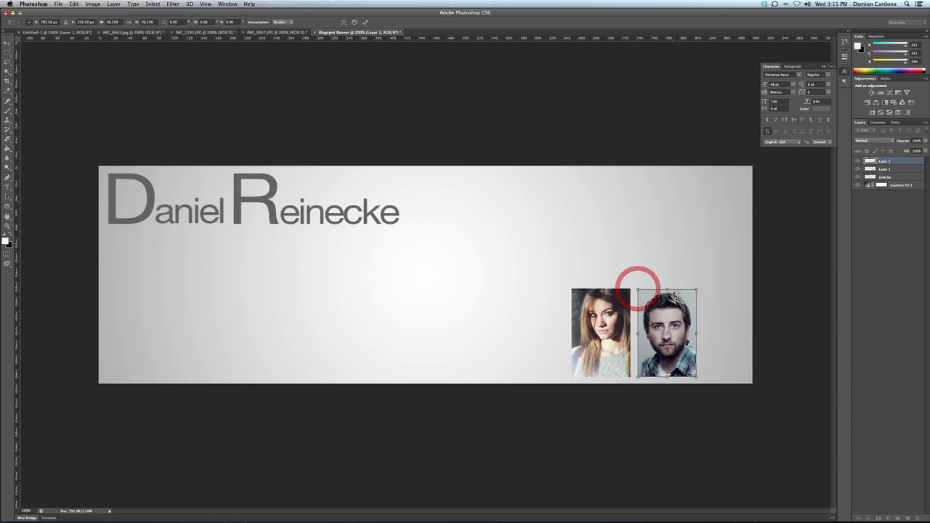
key(Return)
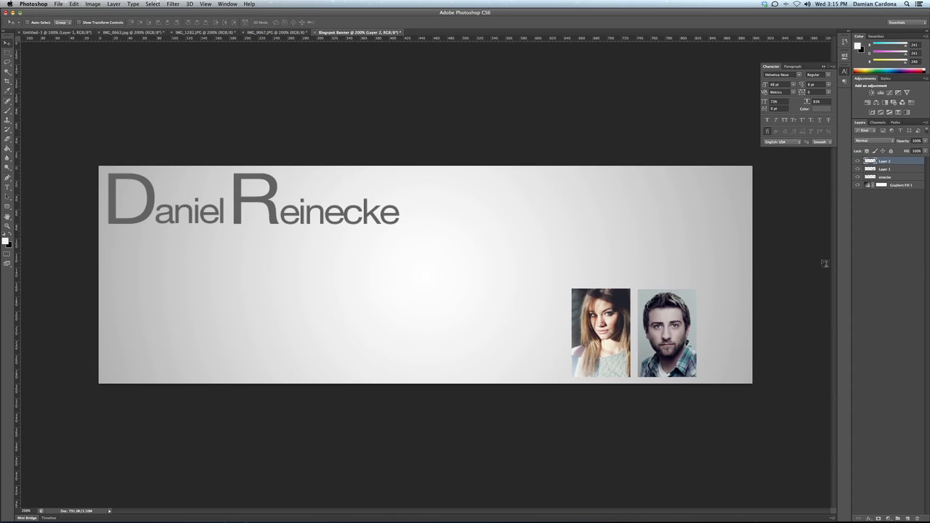
click(908, 518)
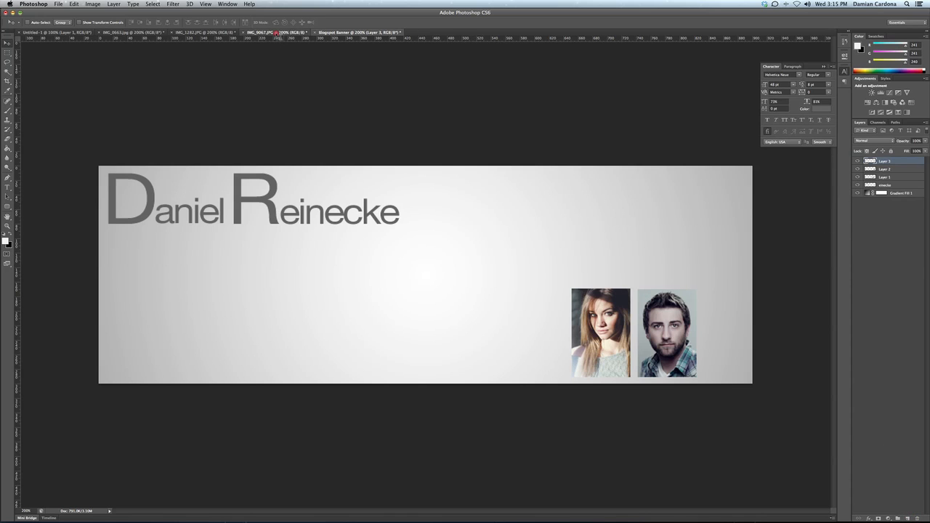
Step: Select all of the IMG_9067.JPG portrait and copy it
click(276, 34)
click(156, 4)
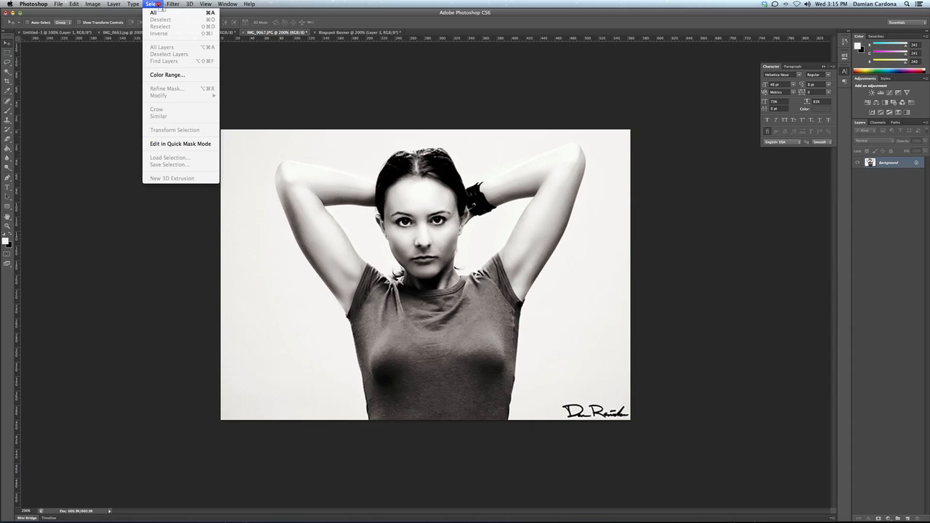
click(154, 13)
click(74, 4)
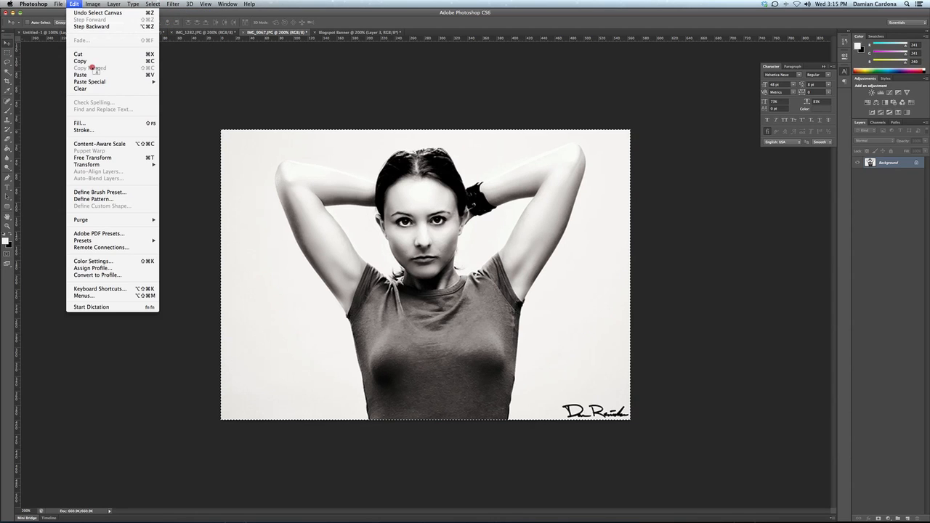
click(85, 61)
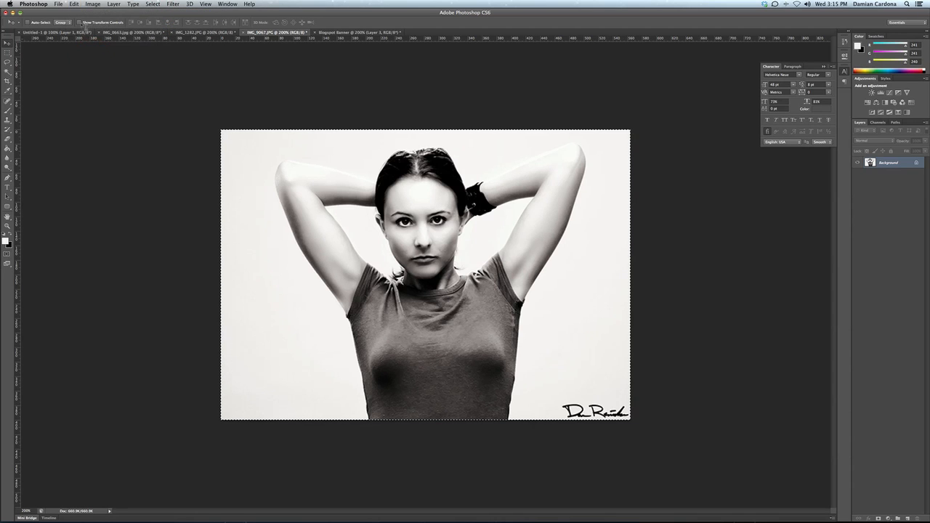
Step: Paste the black-and-white portrait into the Blogspot Banner and shrink it
click(360, 32)
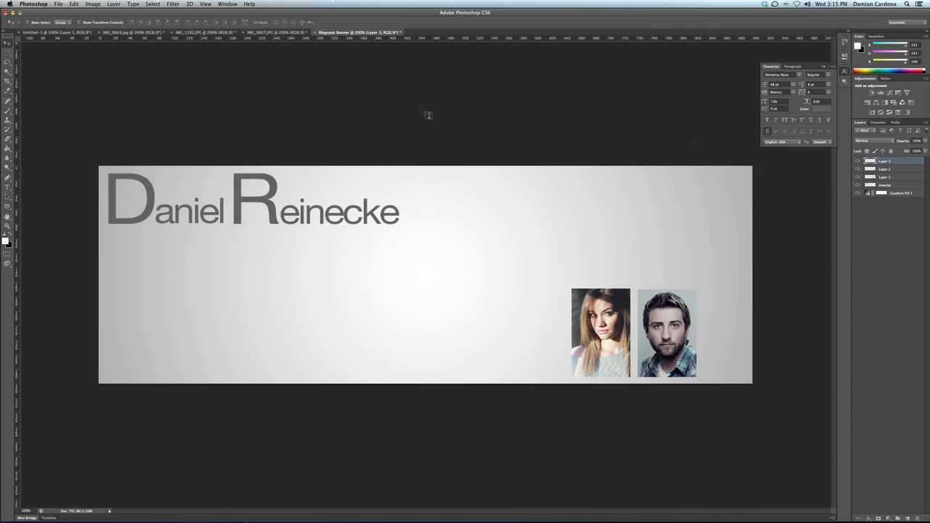
click(75, 4)
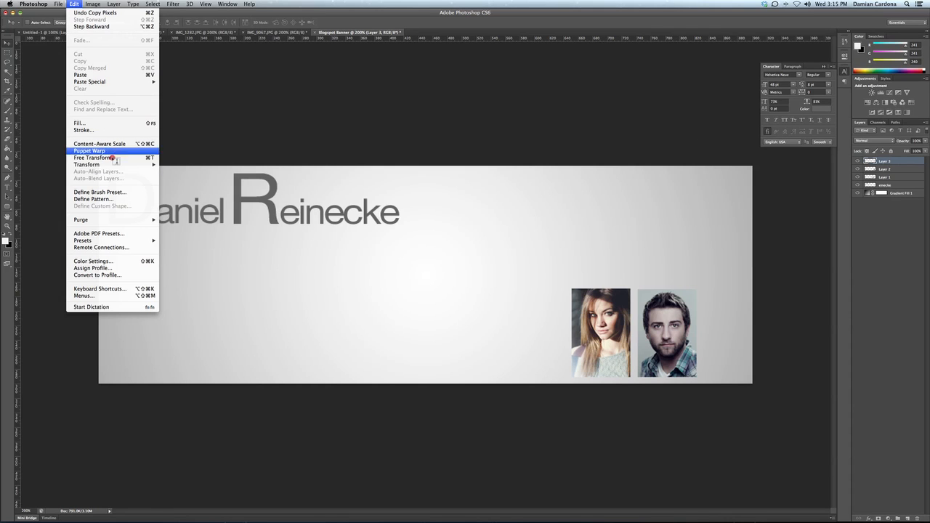
click(106, 76)
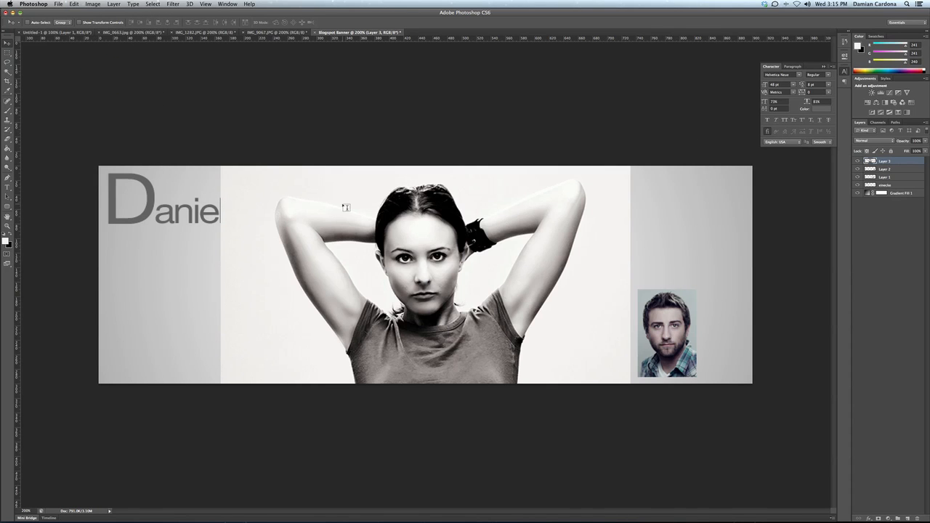
click(75, 4)
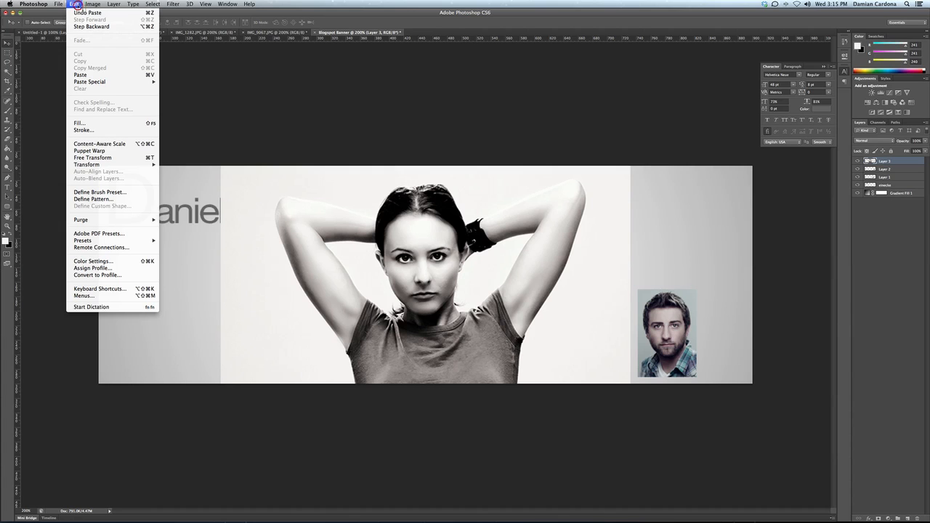
mouse_move(124, 165)
click(196, 186)
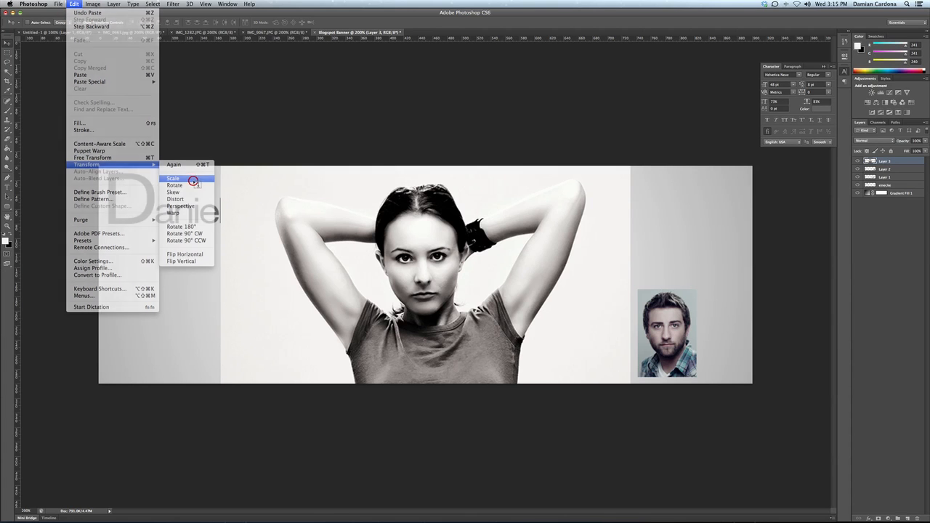
drag(220, 166, 451, 396)
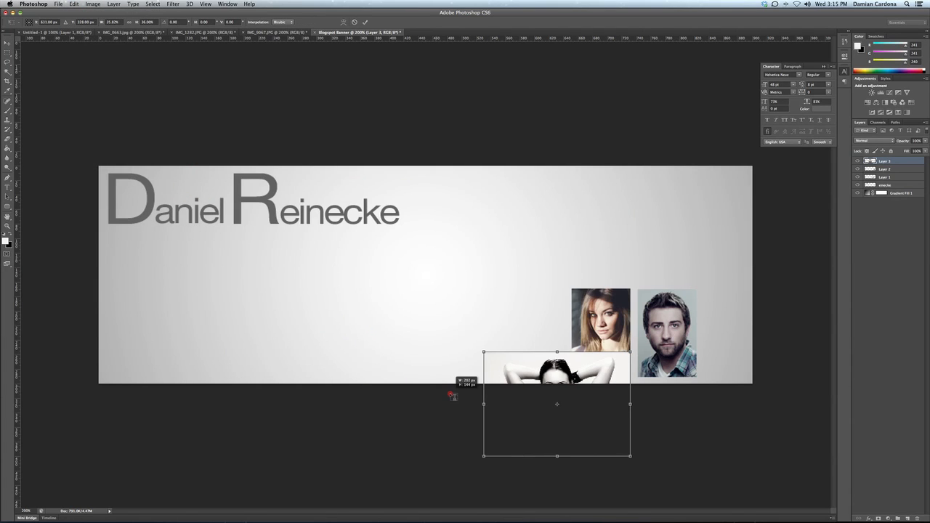
Step: Fit the portrait into the banner's top right, then shift the blonde woman's photo left
drag(591, 382, 663, 208)
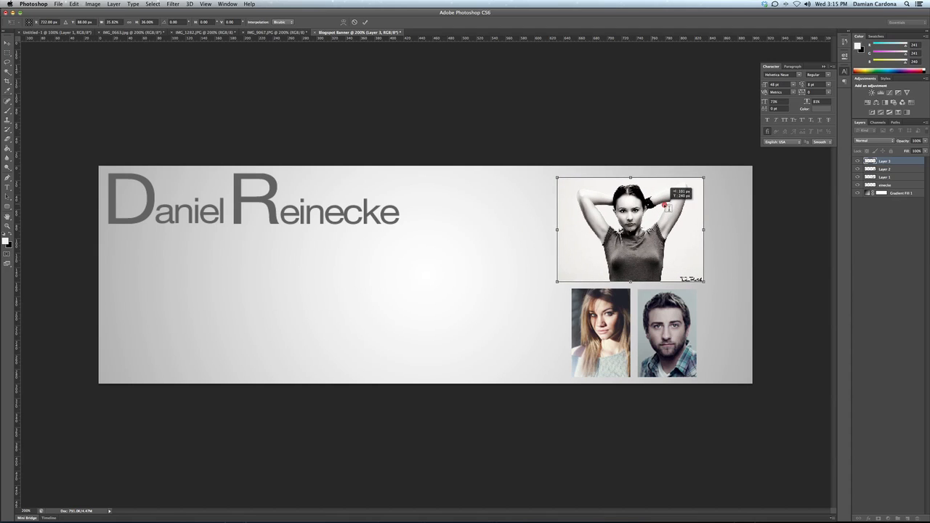
drag(556, 178, 546, 170)
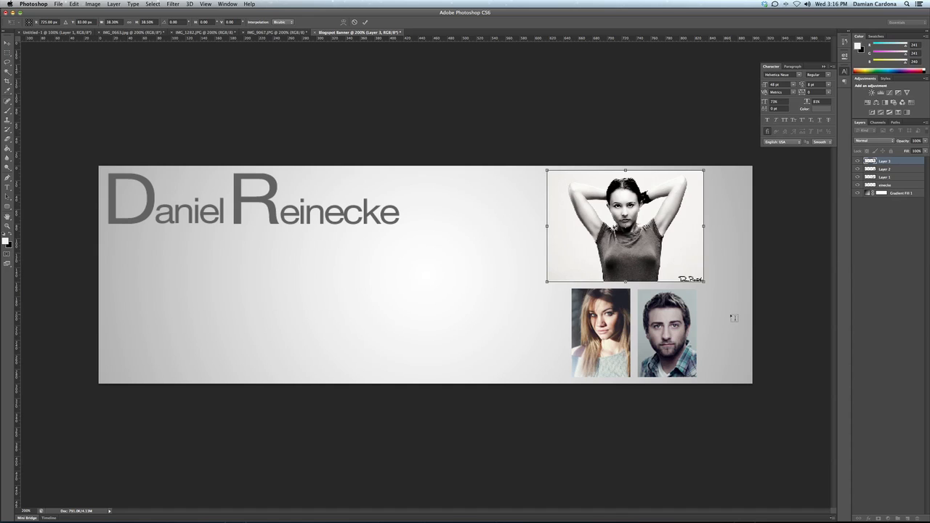
key(Return)
click(885, 178)
mouse_move(579, 314)
mouse_down()
mouse_move(554, 311)
mouse_move(563, 318)
mouse_up()
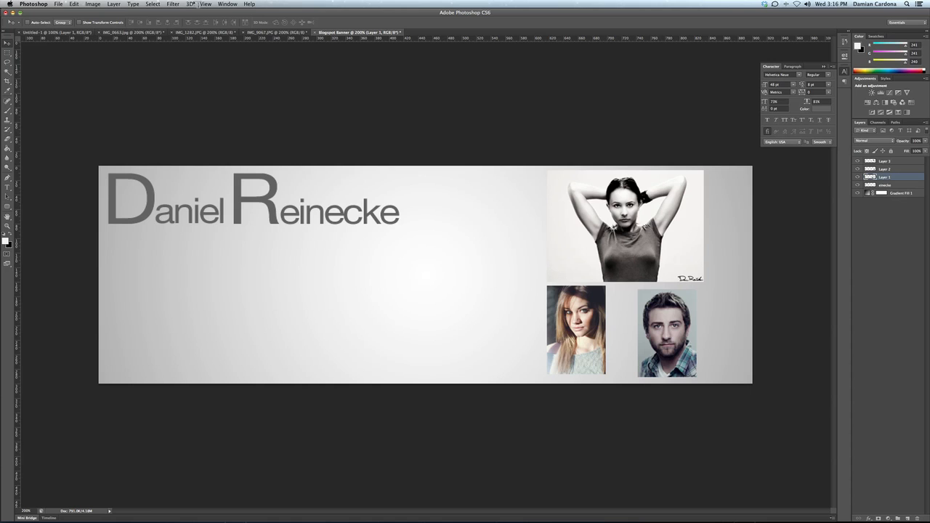
Step: Scale the blonde woman's photo on Layer 1 up slightly
click(74, 4)
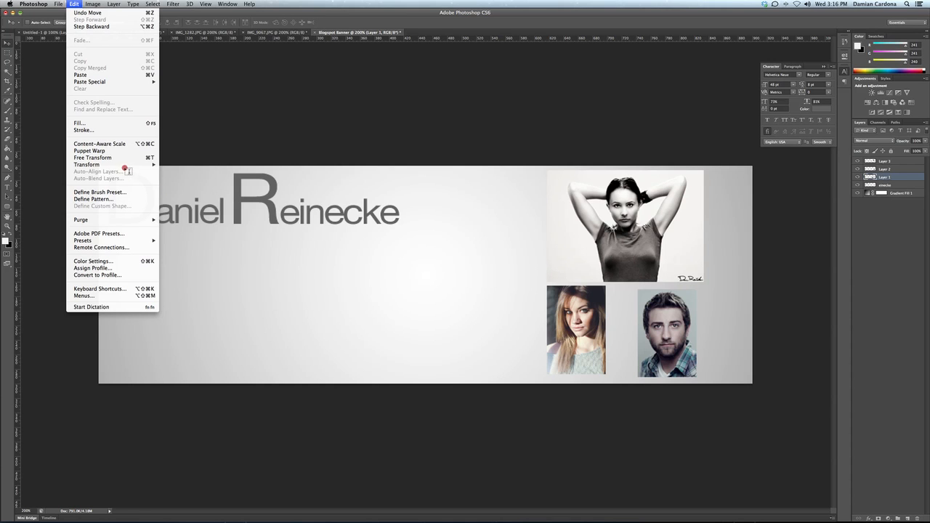
mouse_move(126, 165)
click(174, 178)
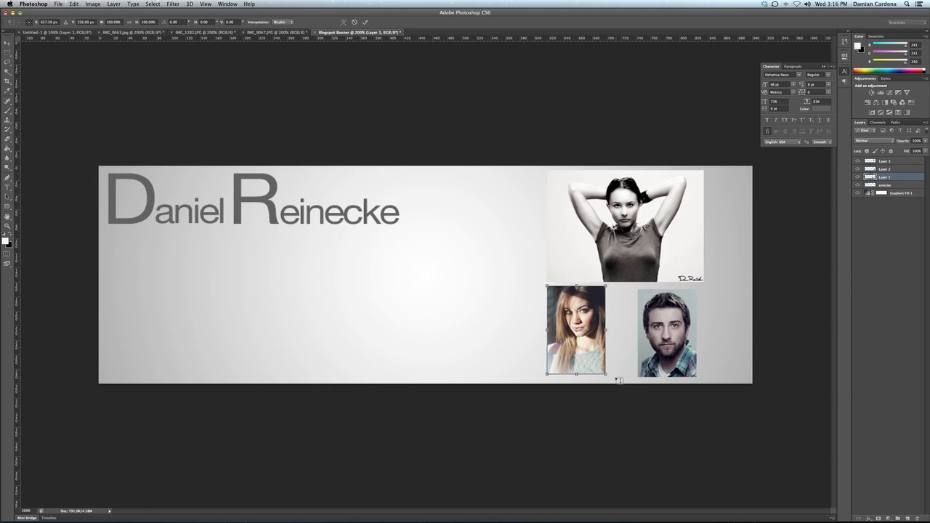
drag(607, 374, 613, 380)
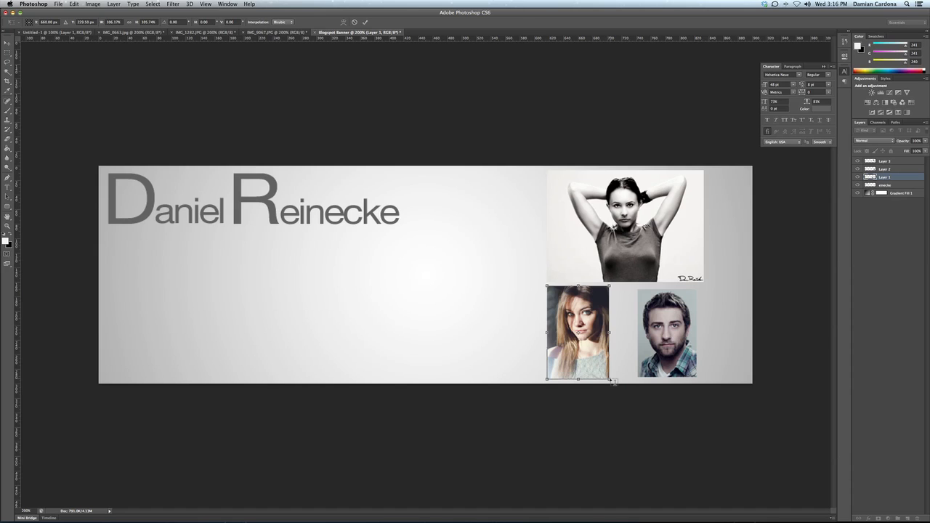
key(Return)
Step: Reposition the man's photo on Layer 2 and enlarge it slightly under the black-and-white portrait's right edge
click(902, 169)
drag(671, 330, 653, 326)
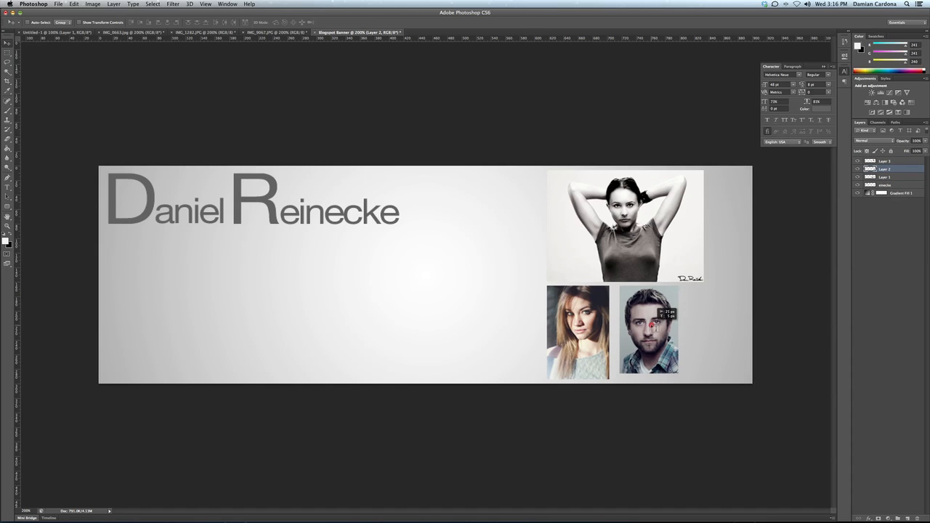
click(74, 4)
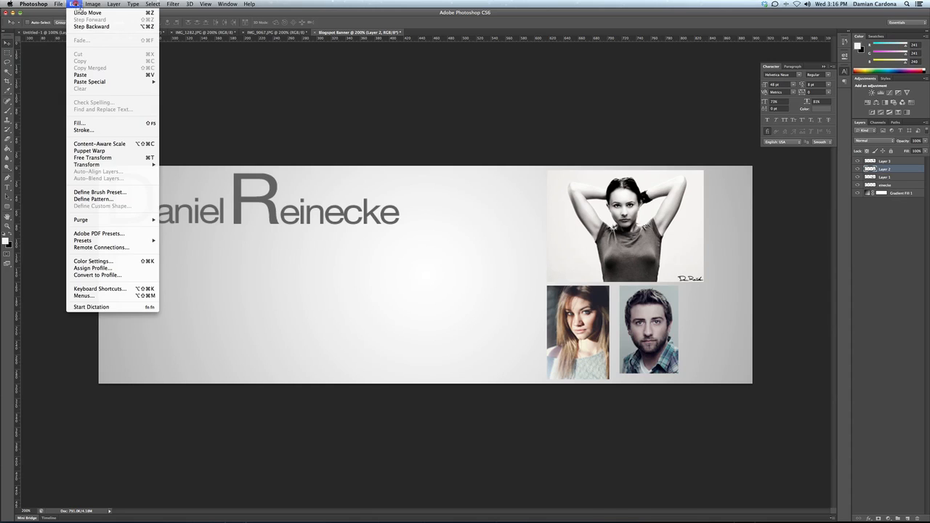
click(87, 165)
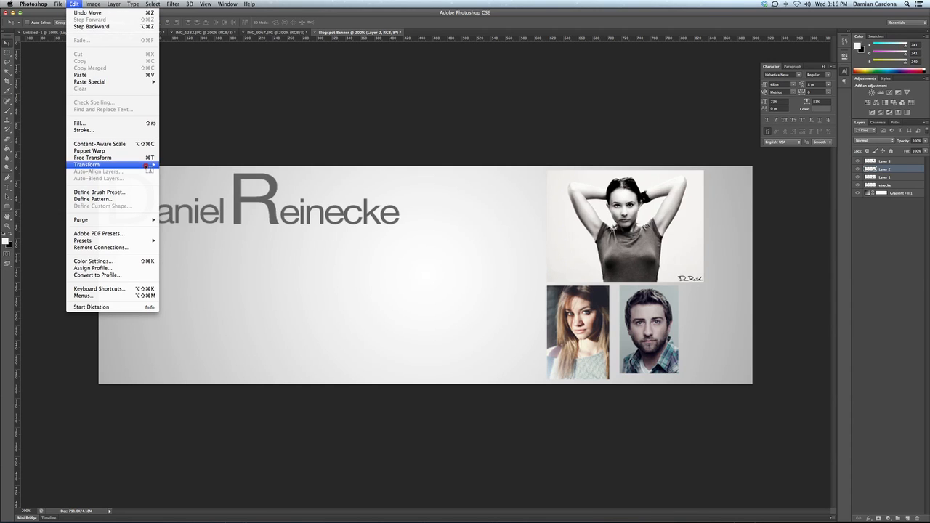
click(175, 178)
drag(677, 372, 692, 366)
key(Return)
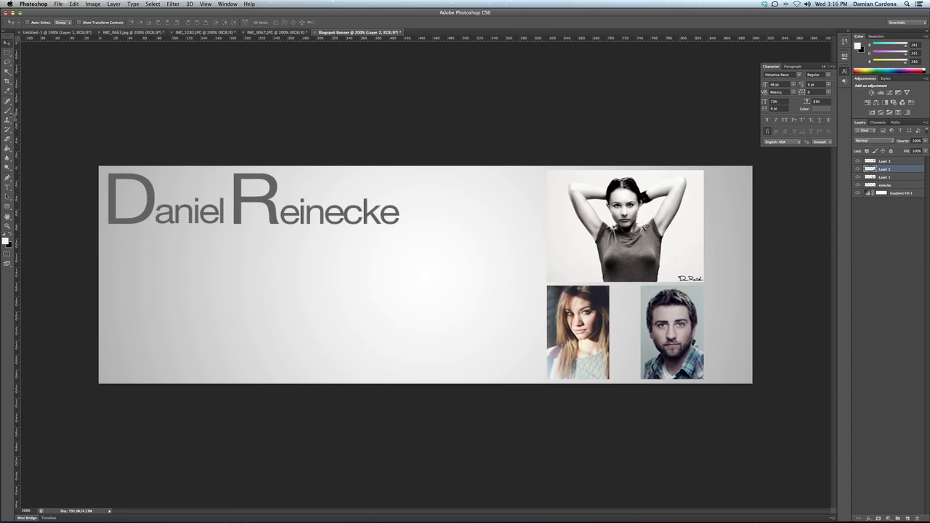
Step: On new Layer 4, paint a thick black fan-brush curve across the banner's lower left
click(7, 109)
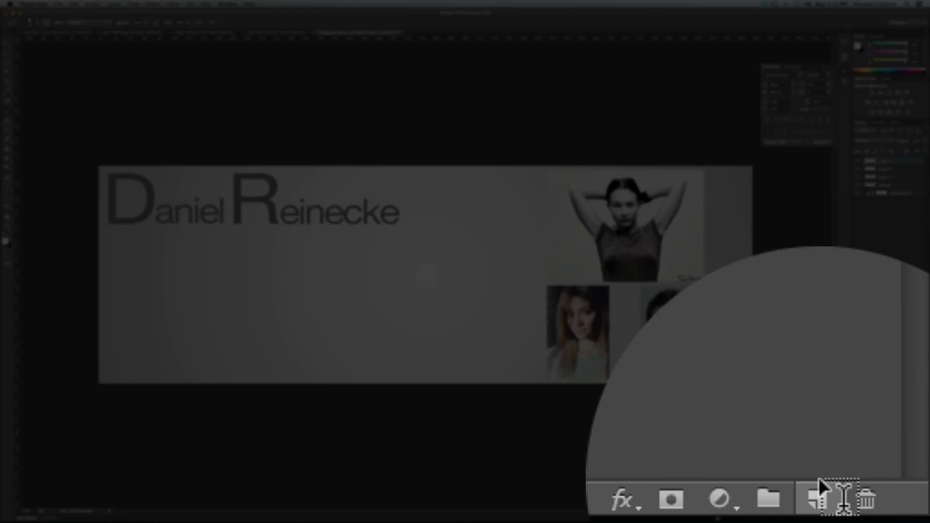
click(909, 518)
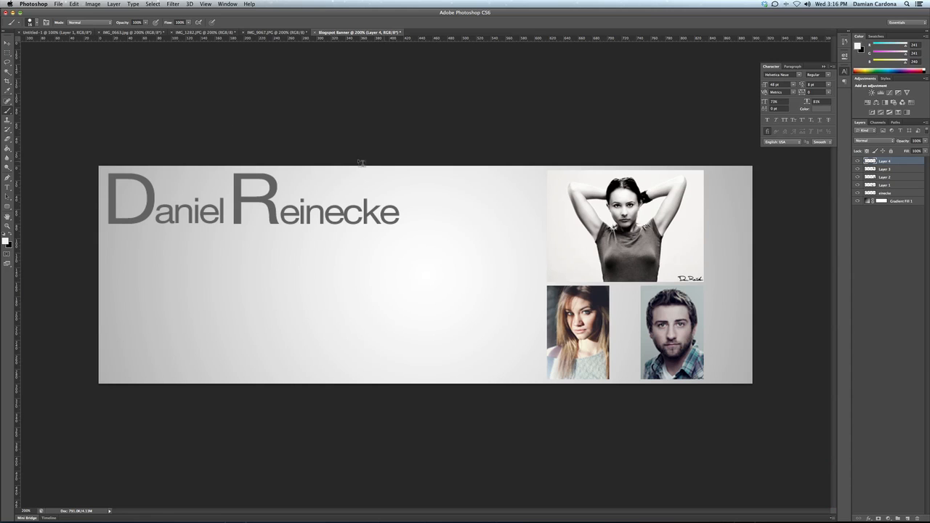
click(36, 24)
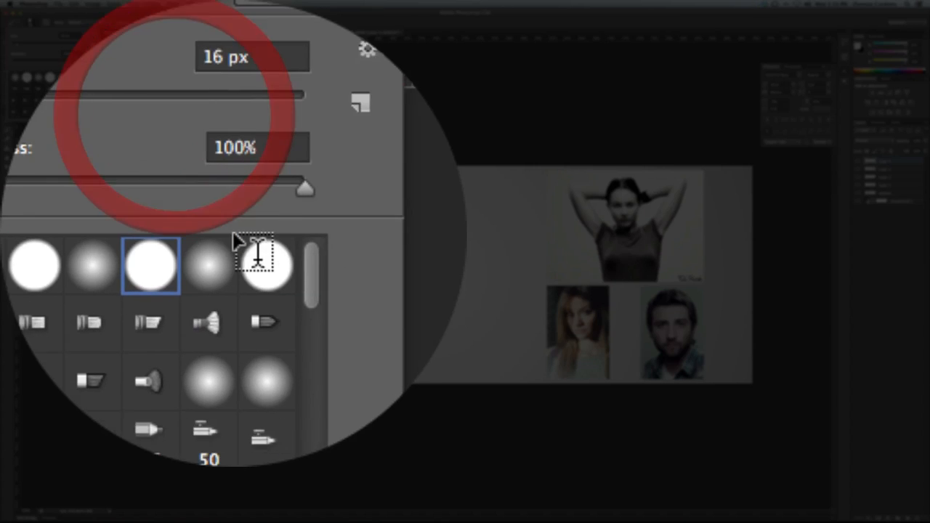
click(49, 97)
click(184, 103)
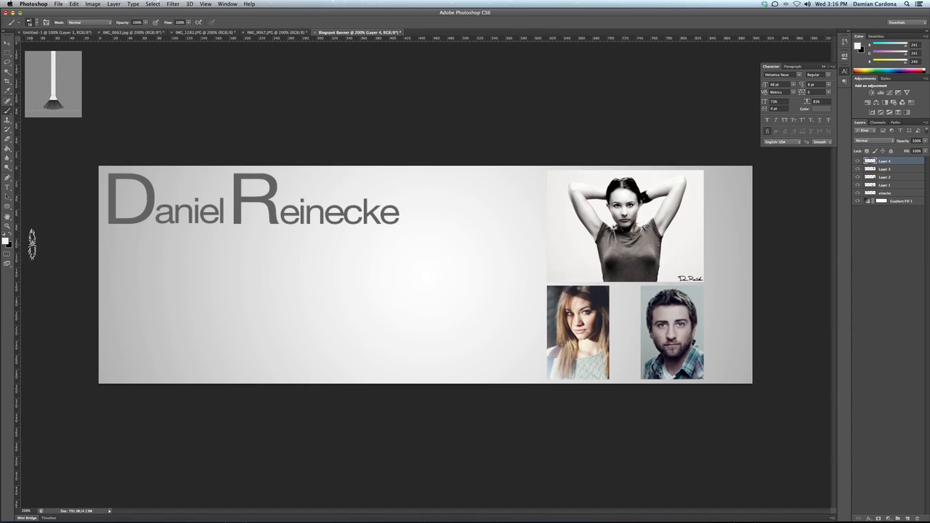
key(d)
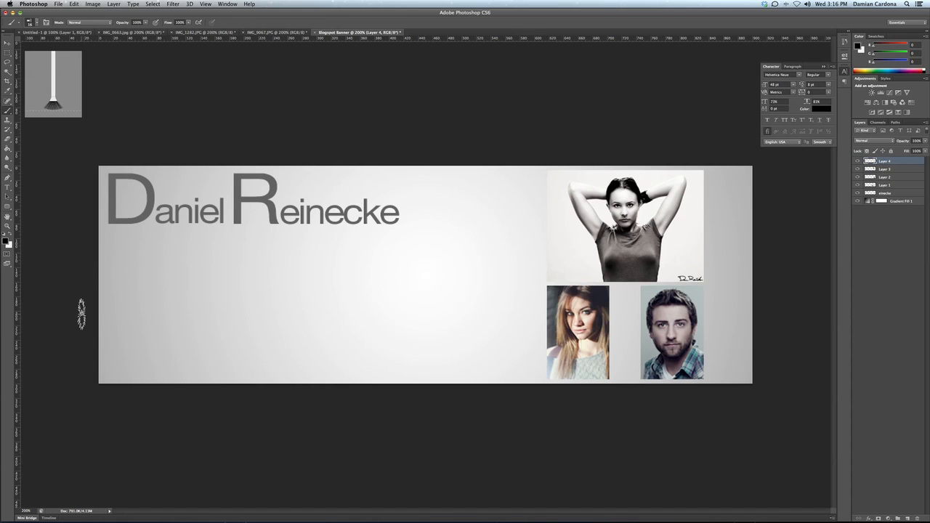
mouse_move(72, 275)
mouse_down()
mouse_move(166, 282)
mouse_move(317, 327)
mouse_move(459, 303)
mouse_move(479, 289)
mouse_up()
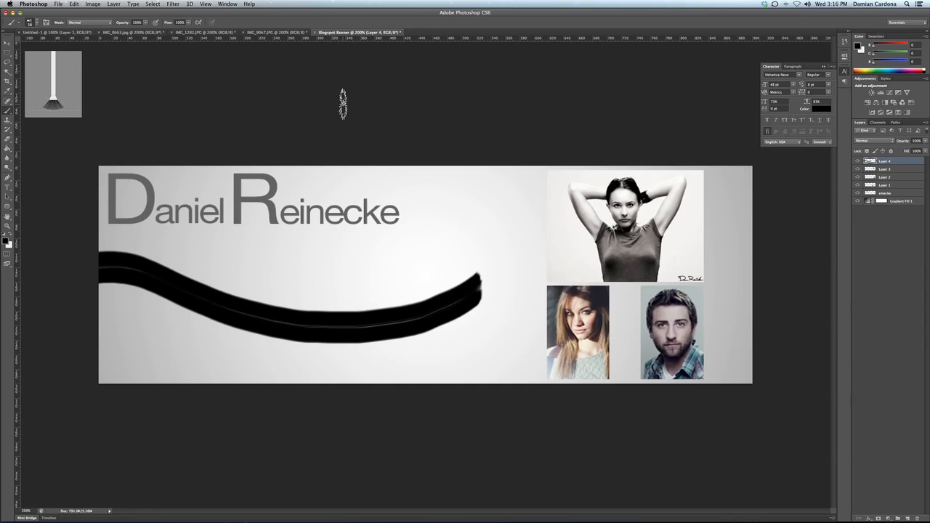